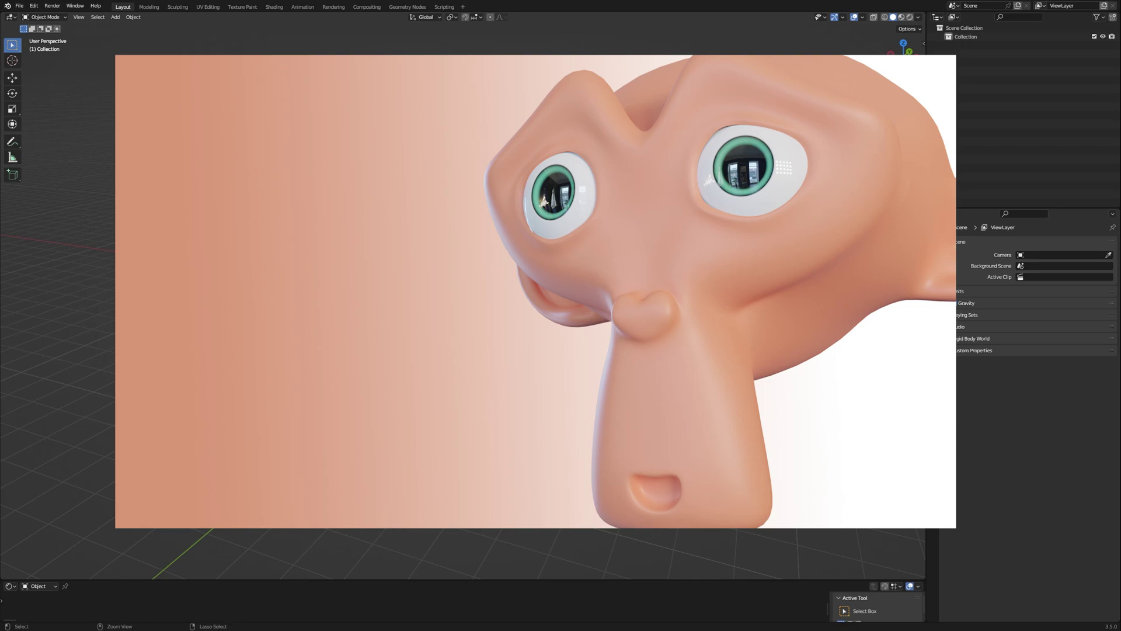
- Add a UV sphere mesh with a radius of 1 m at the world origin
middle_drag(509, 290, 491, 266)
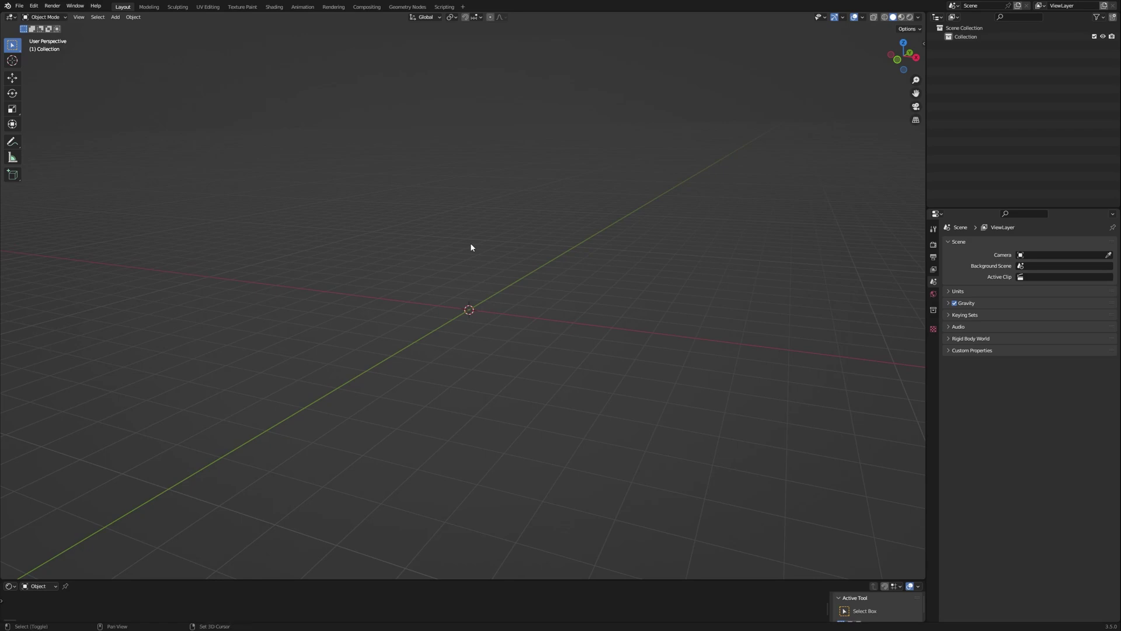
key(shift+a)
mouse_move(471, 244)
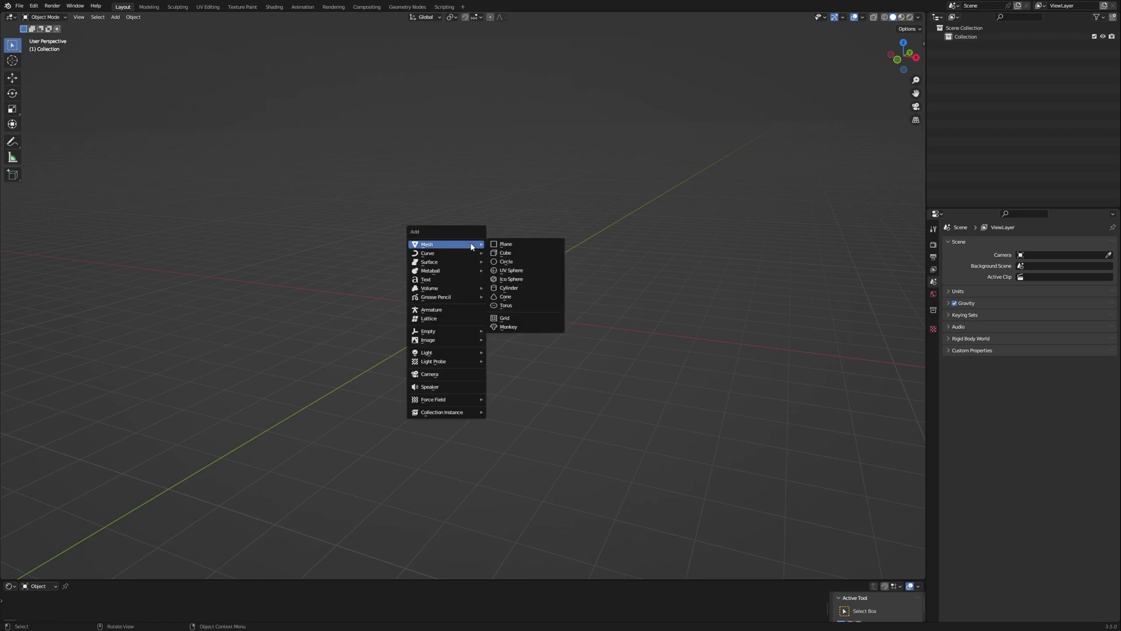
click(513, 272)
click(38, 573)
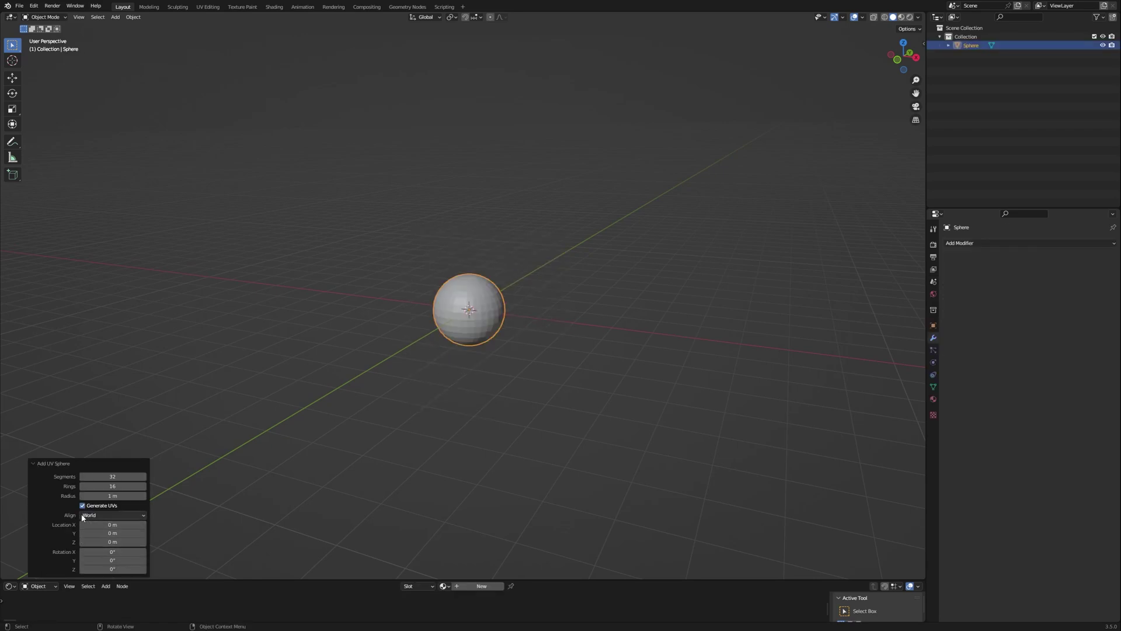
click(32, 463)
- Rotate the sphere's whole mesh 90° about the X axis in Edit Mode
scroll(487, 288, up, 5)
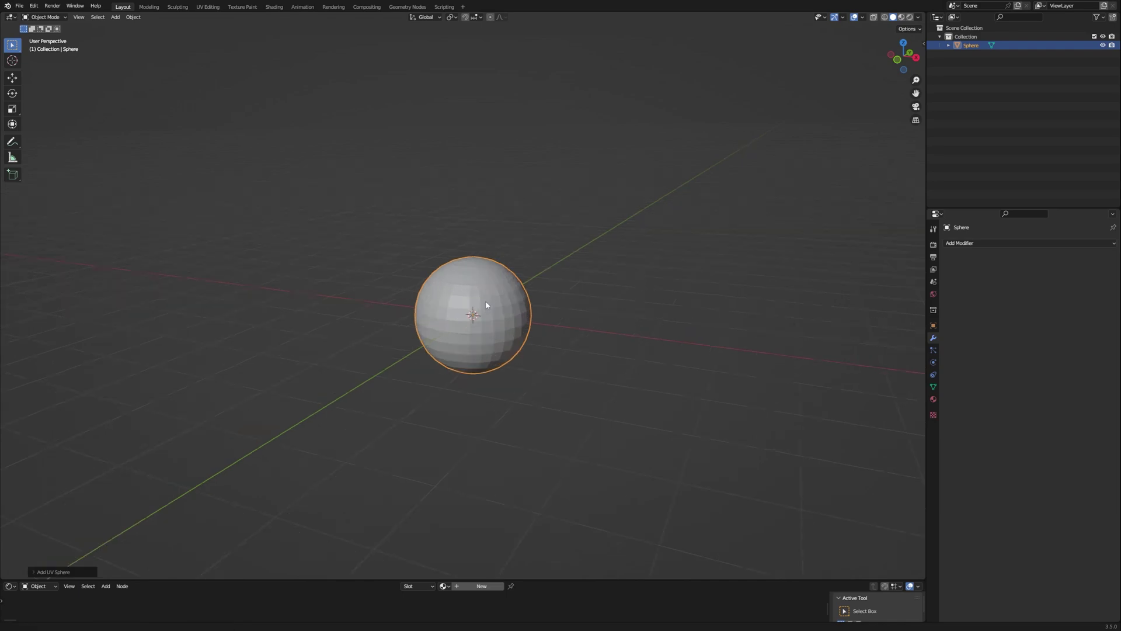
key(Tab)
key(r)
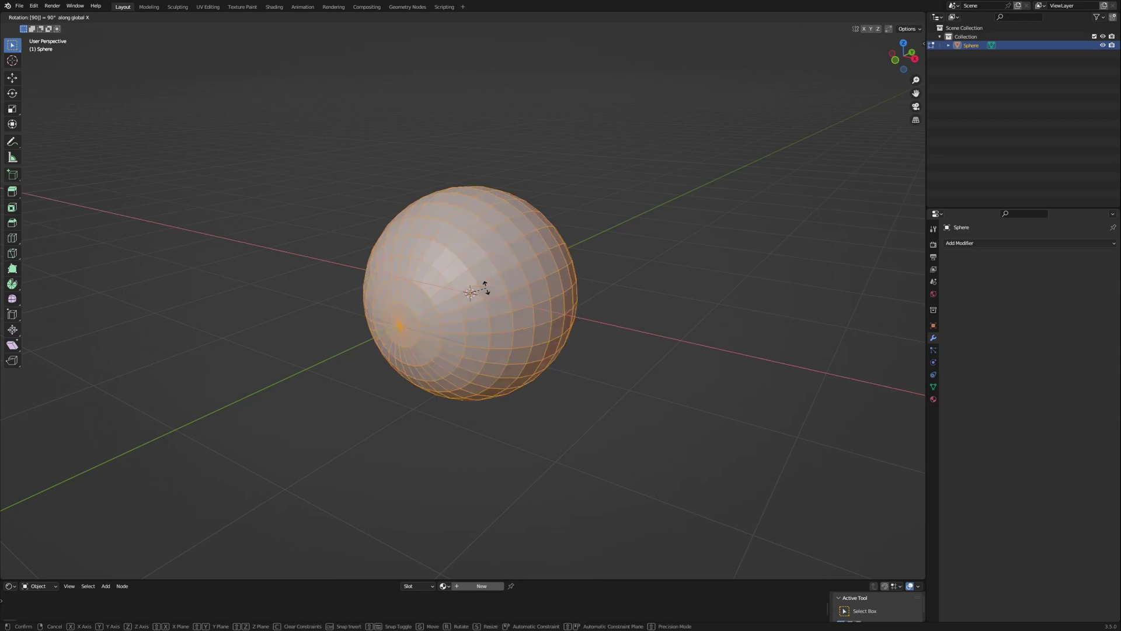
click(487, 288)
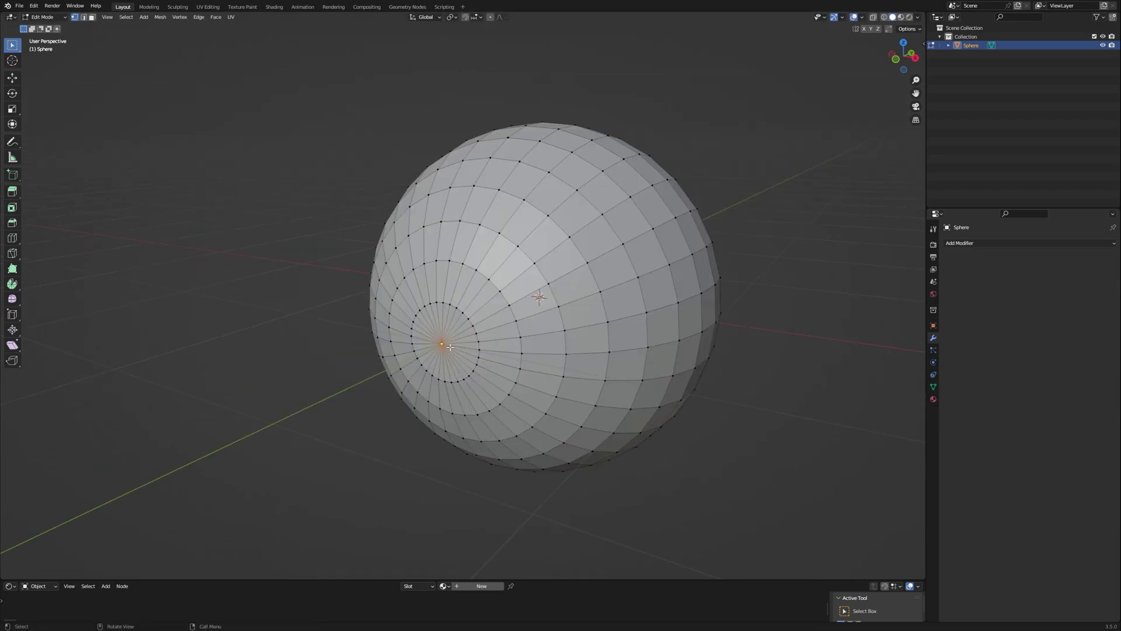
- Move the sphere's front pole vertex inward along the Y axis by about 0.5 m to form a hollow
key(g)
key(y)
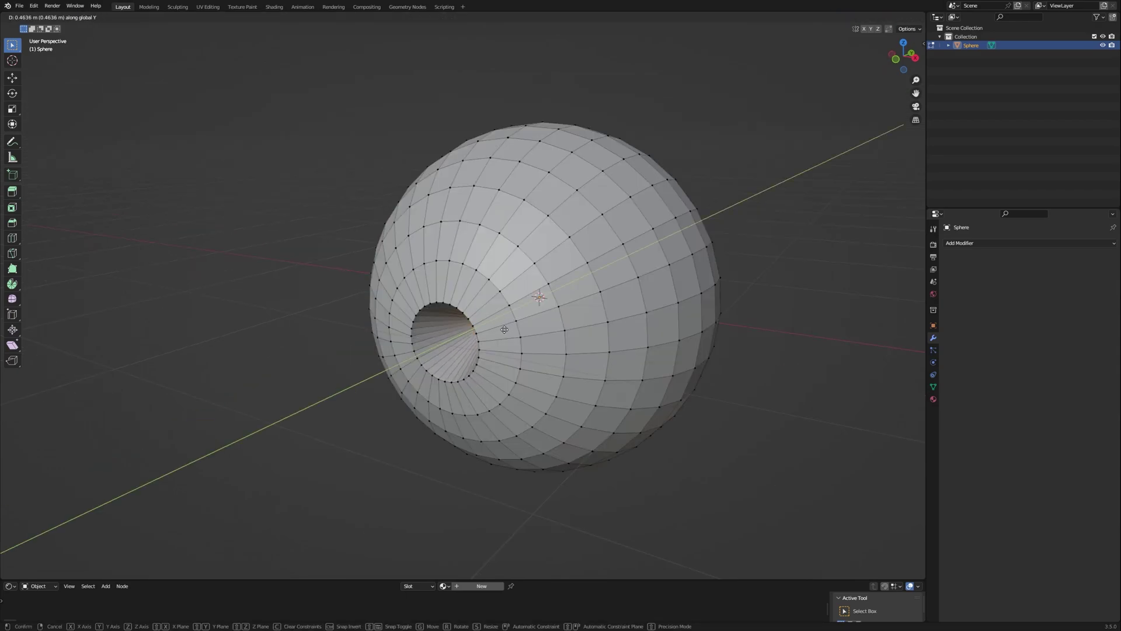
click(511, 326)
- Push the edge loop around the hollow slightly inward and scale it up by about 1.33
key(2)
alt+click(464, 309)
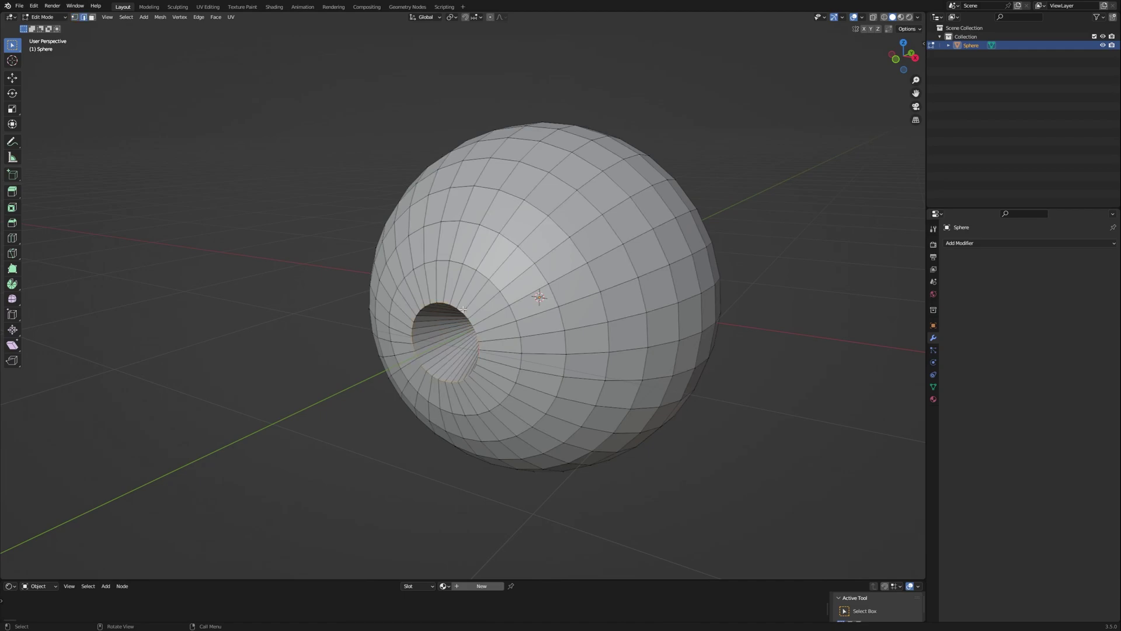
key(g)
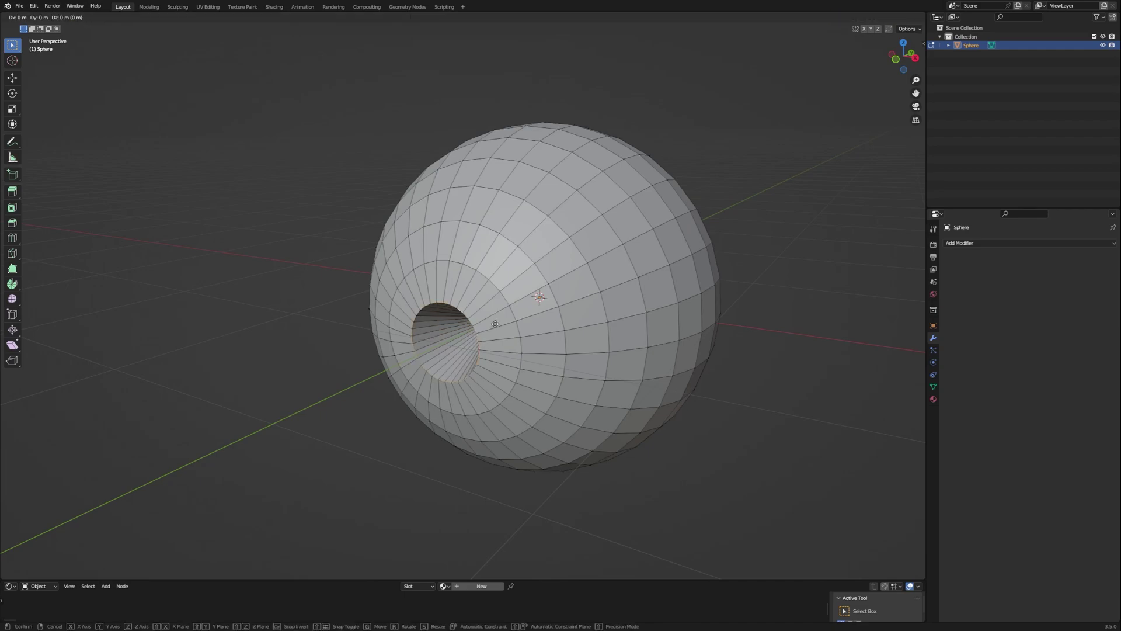
click(507, 322)
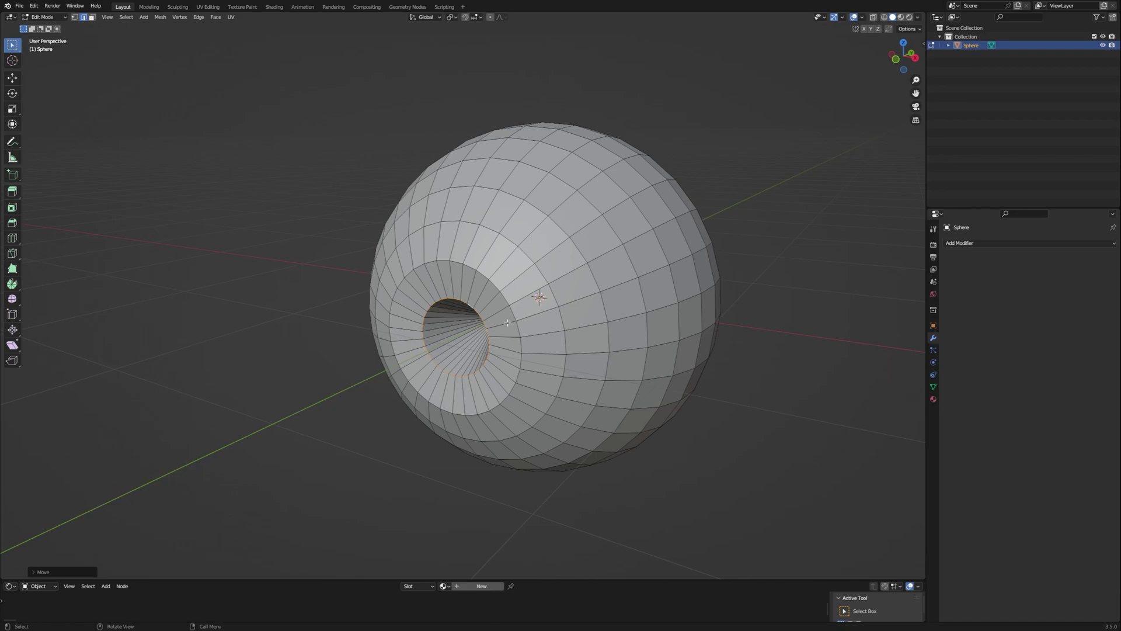
key(s)
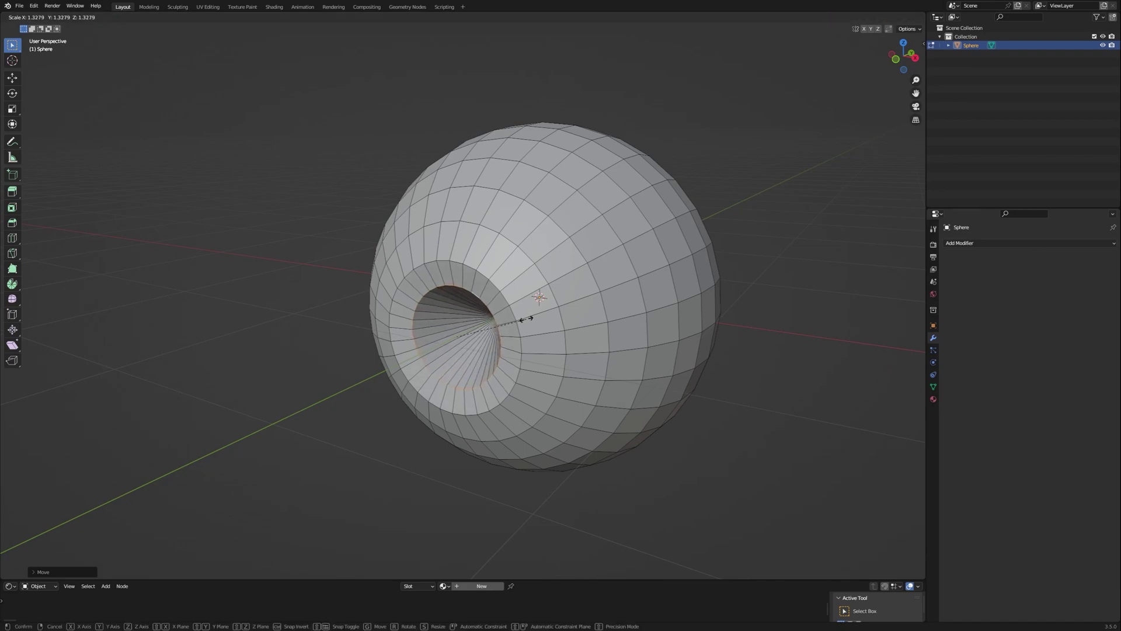
click(526, 319)
- Bevel the inner and outer edge loops of the ring around the hollow
middle_drag(526, 318, 552, 277)
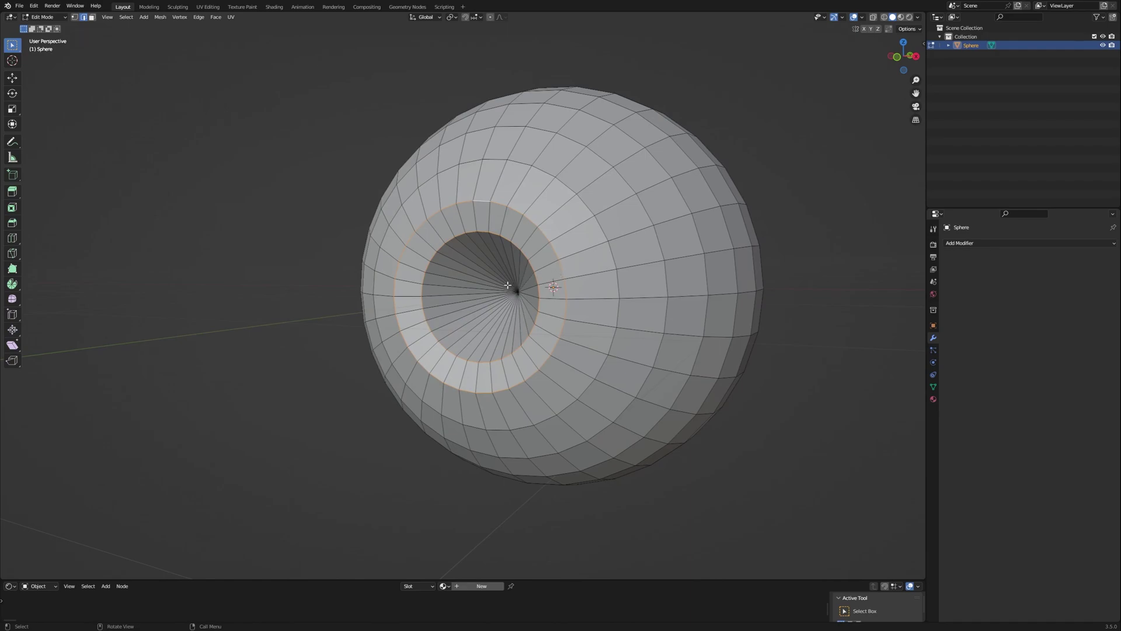
key(ctrl+b)
click(543, 297)
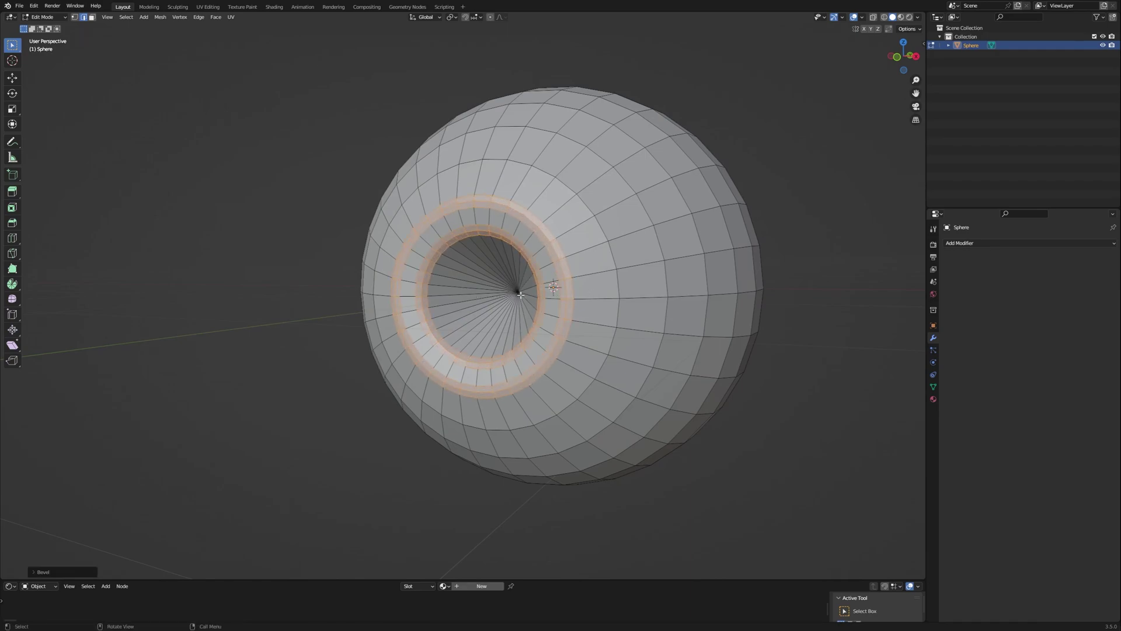
- Delete the vertex at the deepest point of the hollow
click(520, 294)
key(1)
click(520, 294)
key(x)
click(521, 297)
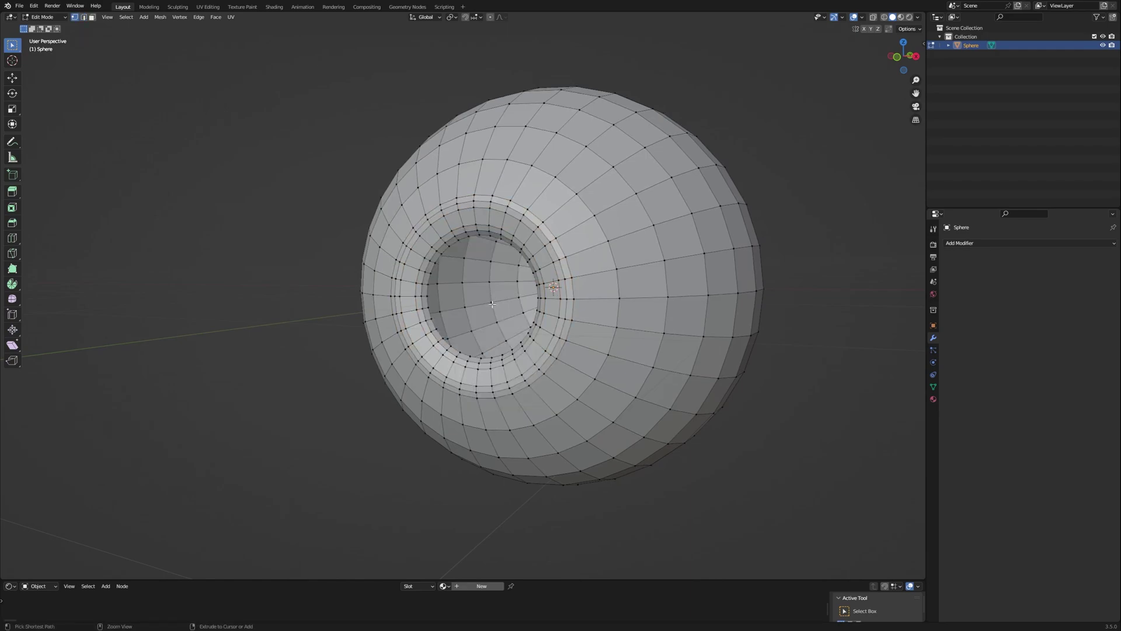
- Extrude the open inner edge loop of the hole a short distance into the sphere
scroll(470, 262, up, 1)
alt+click(454, 241)
scroll(453, 241, up, 1)
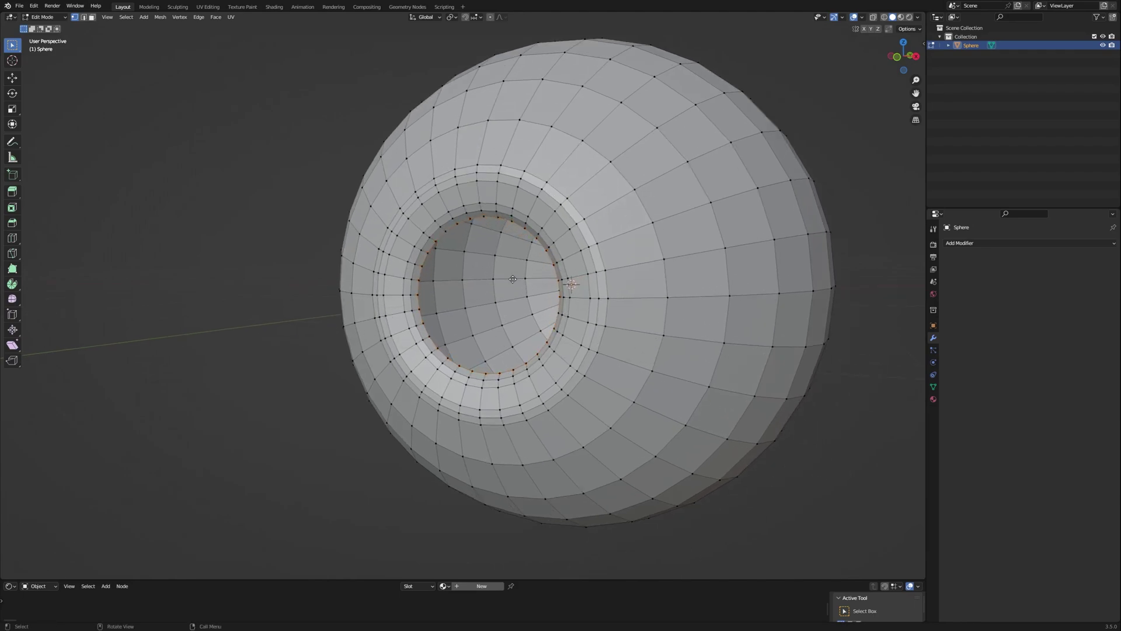
key(e)
click(522, 279)
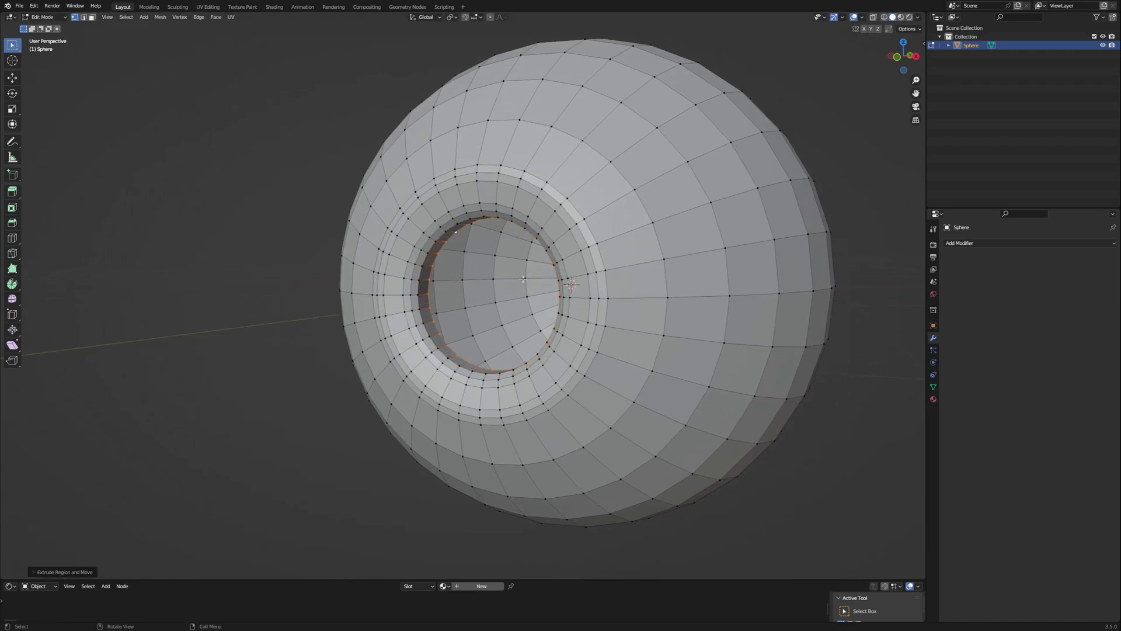
- Fill the extruded opening with a face and inset it into concentric rings down to a small centre face
key(f)
key(i)
click(548, 281)
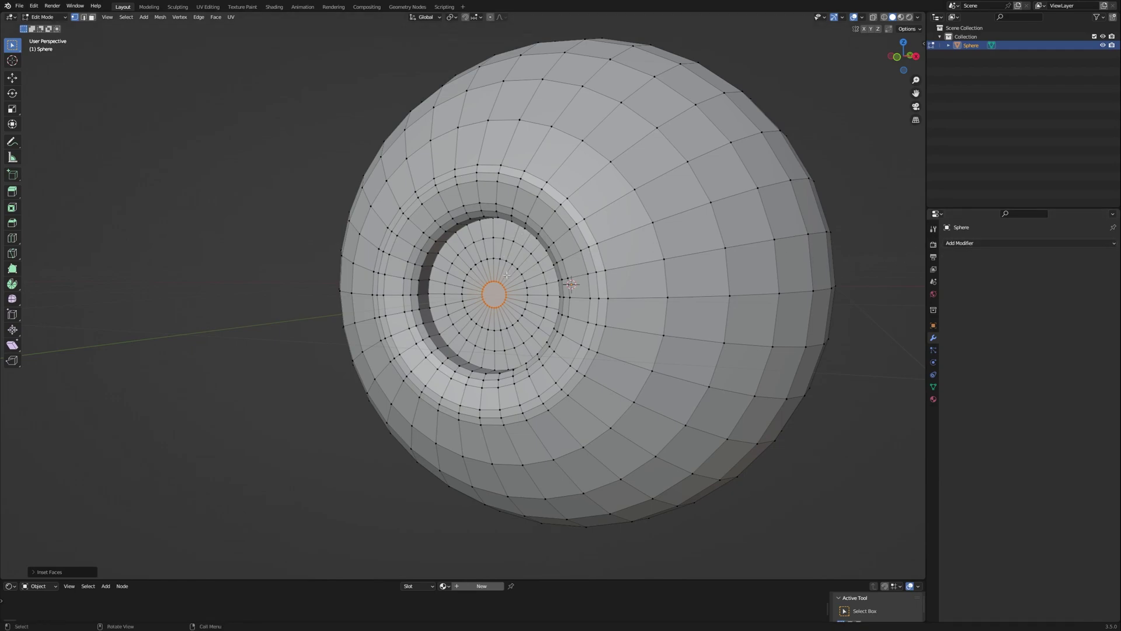
- Shade the sphere smooth in Object Mode and add a Subdivision Surface modifier with 2 viewport levels
middle_drag(533, 275, 504, 281)
key(Tab)
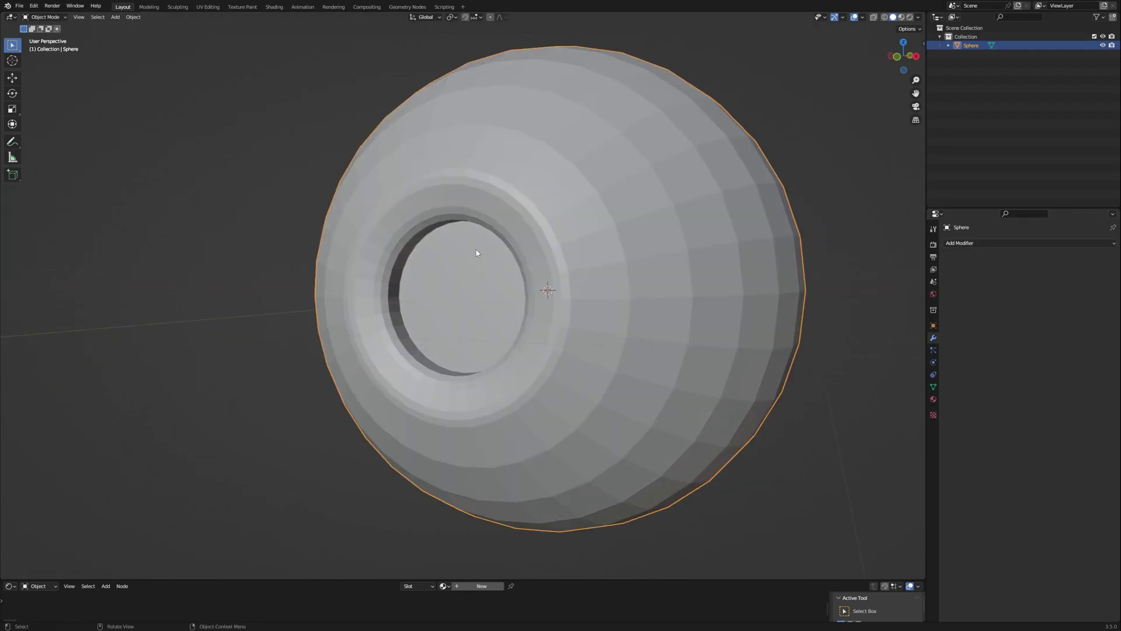
right_click(483, 228)
click(484, 227)
click(978, 244)
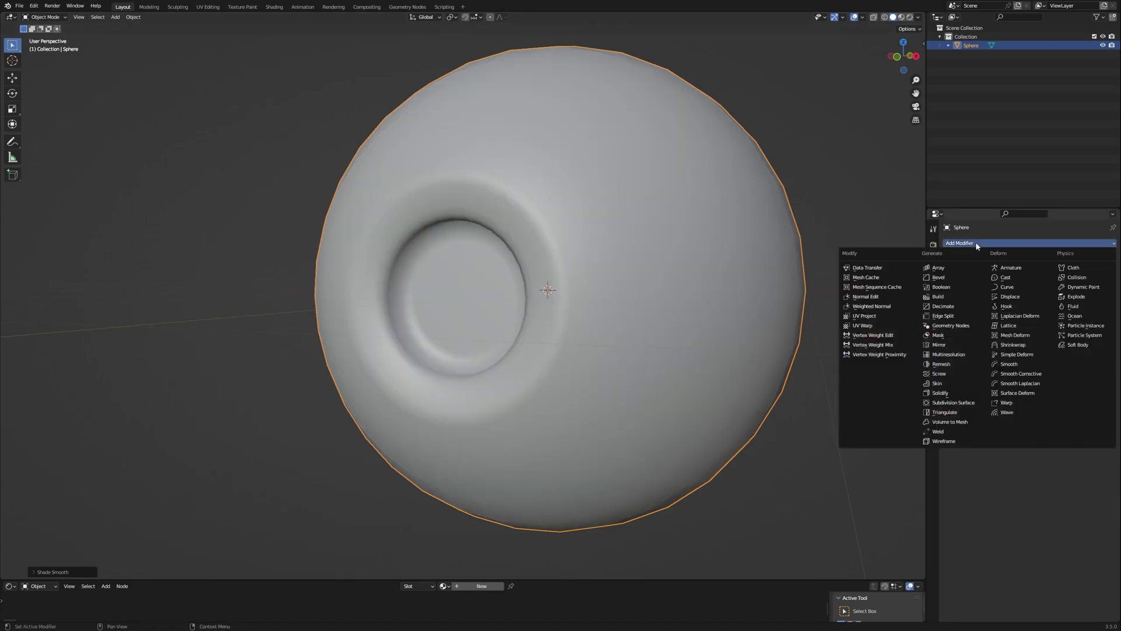
click(953, 402)
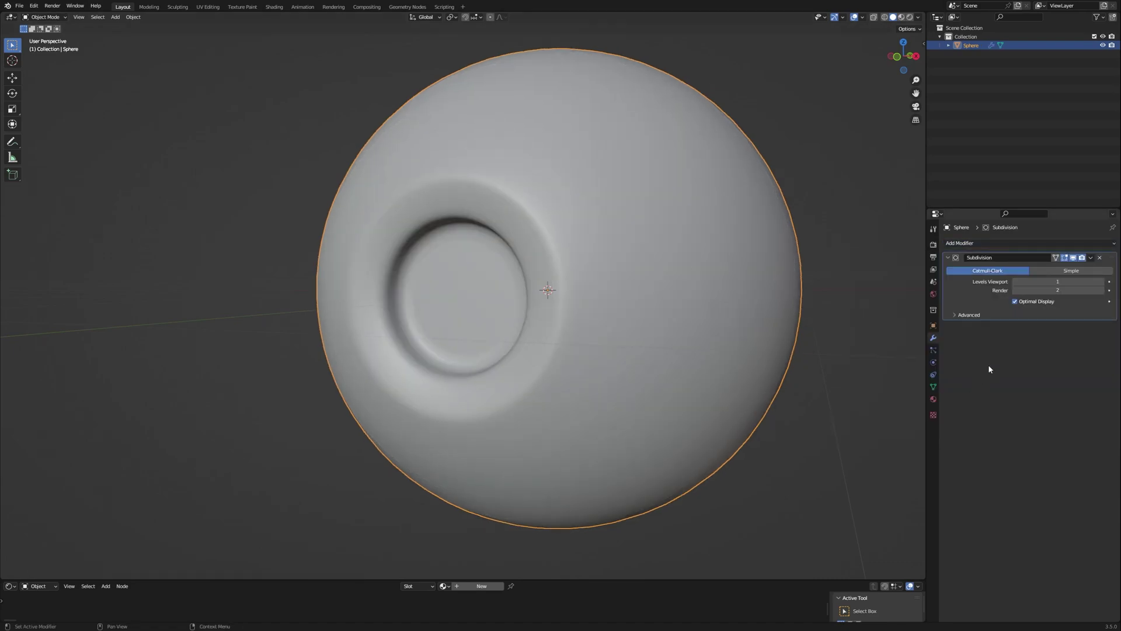
click(1102, 282)
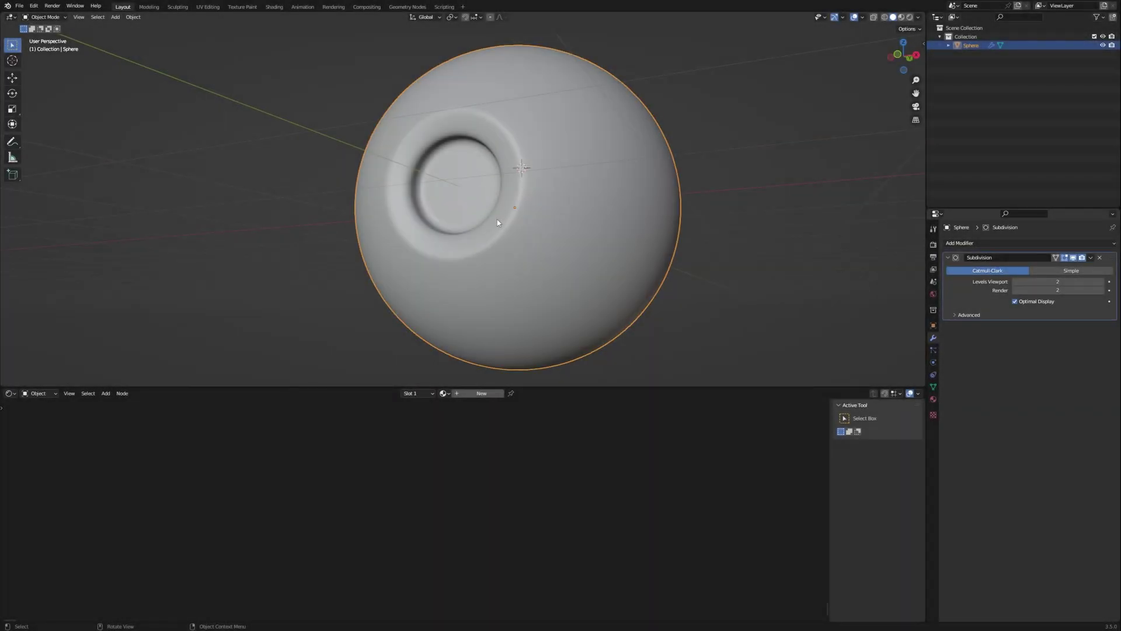
- Create a new material for the sphere in the shader editor
scroll(502, 216, up, 1)
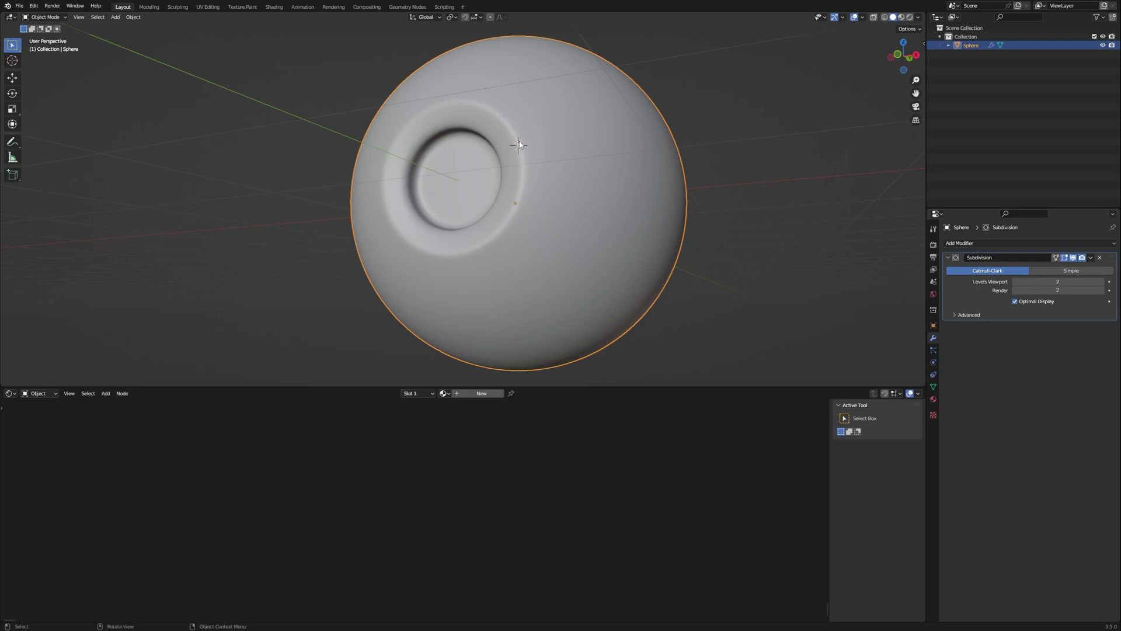
click(484, 393)
scroll(493, 533, up, 4)
middle_drag(549, 541, 439, 462)
scroll(440, 461, up, 4)
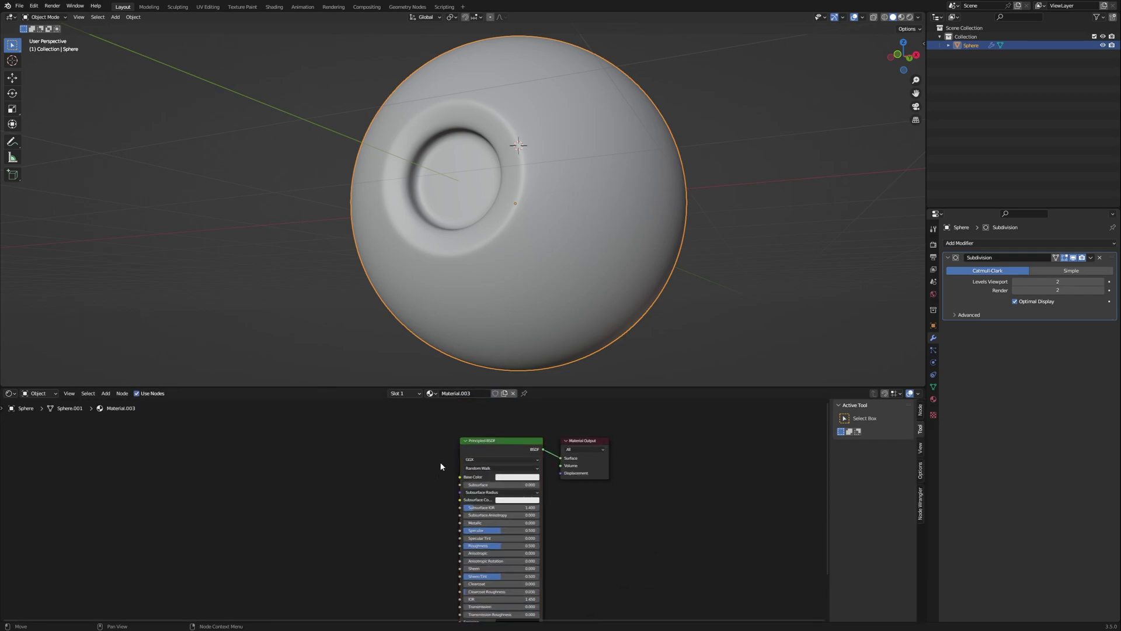
- Move the Principled BSDF node well away from the Material Output and switch the viewport to Material Preview shading
click(518, 442)
drag(519, 443, 275, 453)
key(z)
click(591, 234)
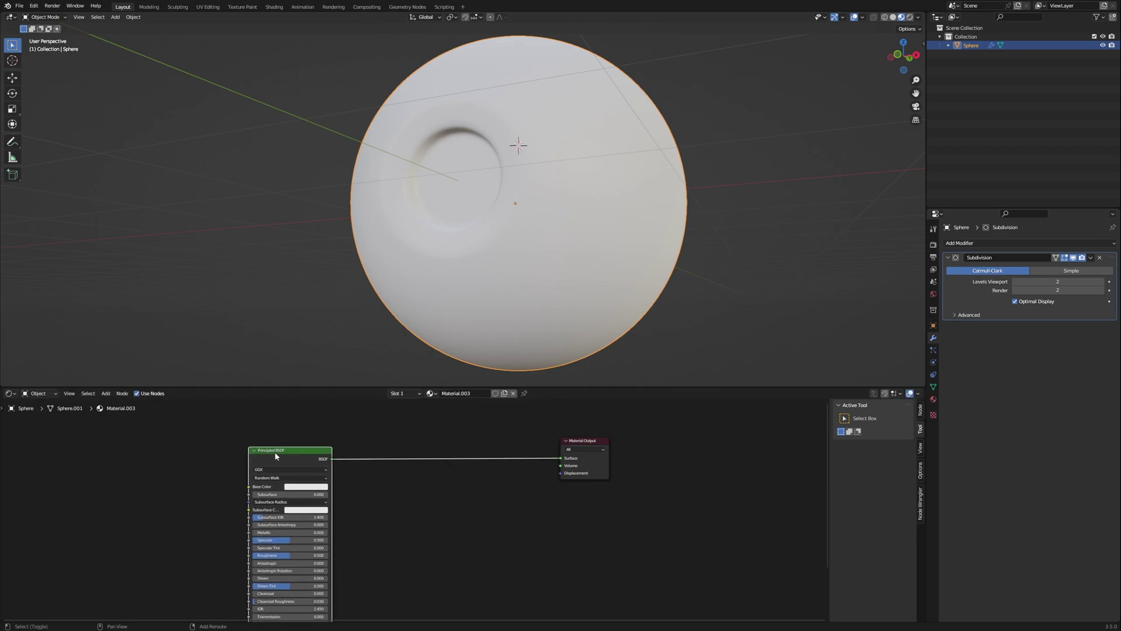
- Duplicate the Principled BSDF node and give the copy a light blue base color
key(shift+d)
click(426, 497)
scroll(449, 541, up, 2)
click(449, 541)
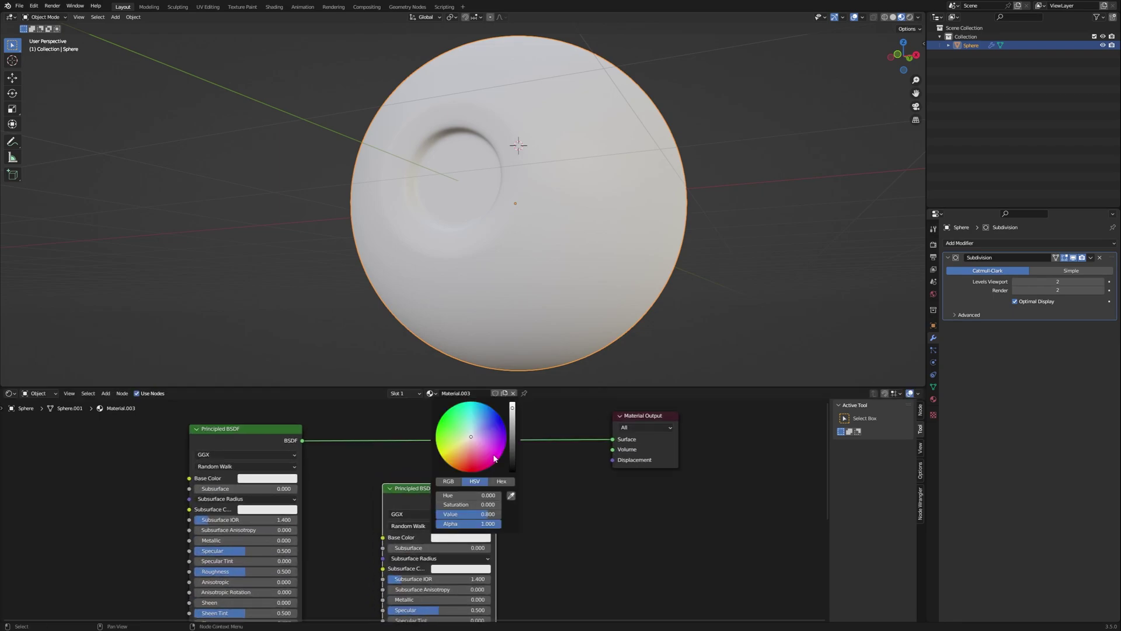
click(478, 425)
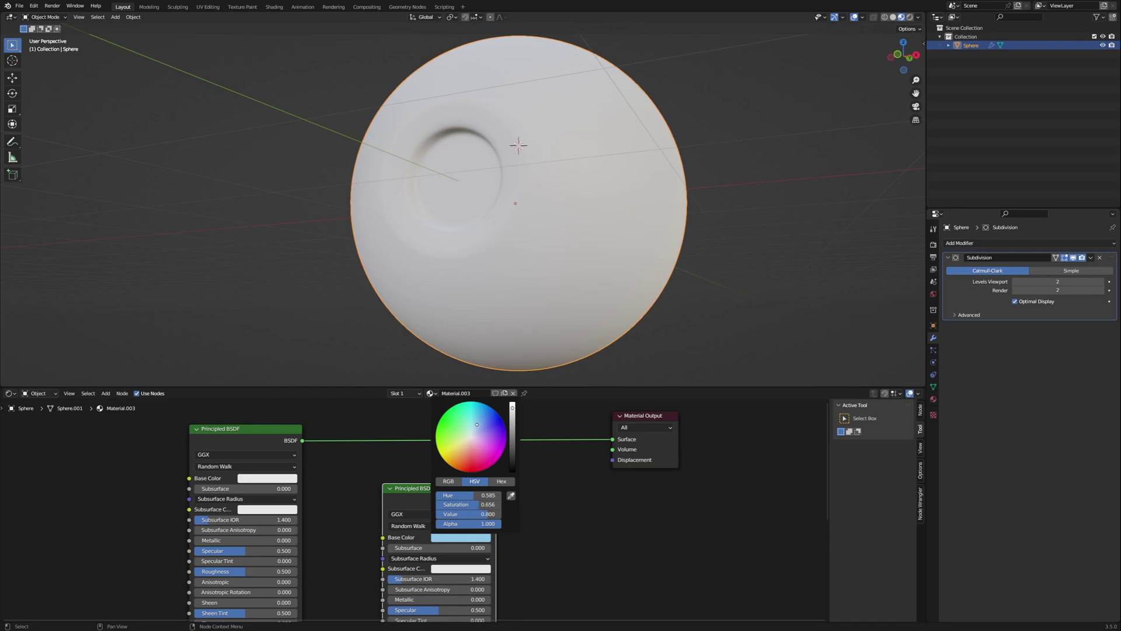
drag(478, 423, 480, 422)
scroll(543, 518, down, 3)
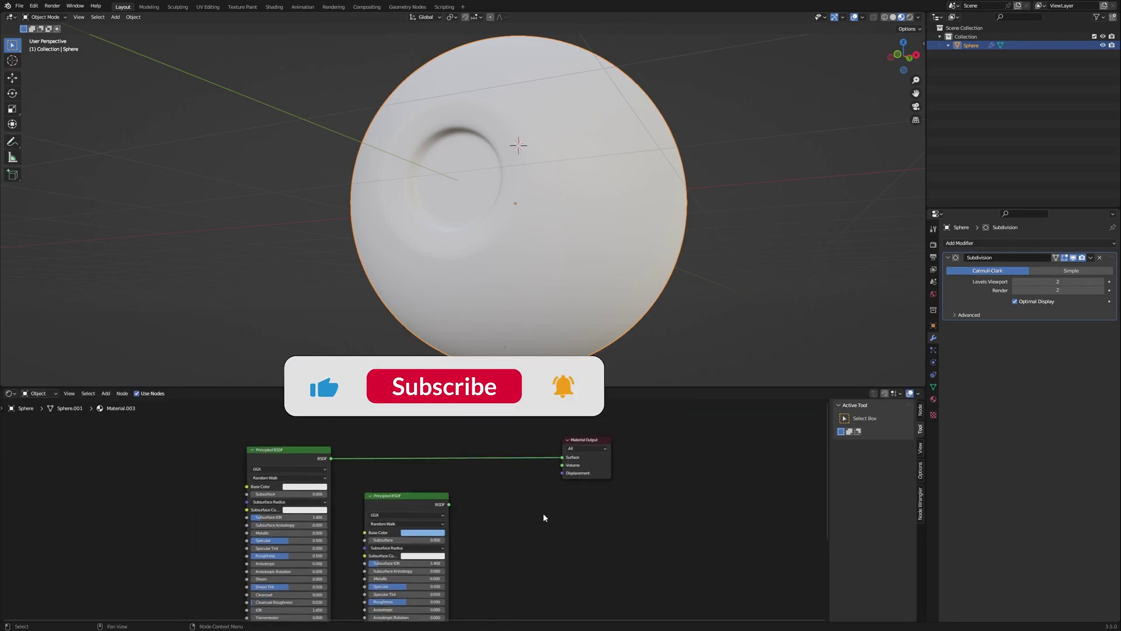
- Add an Emission shader node and set its color to black
key(shift+a)
text(emmi)
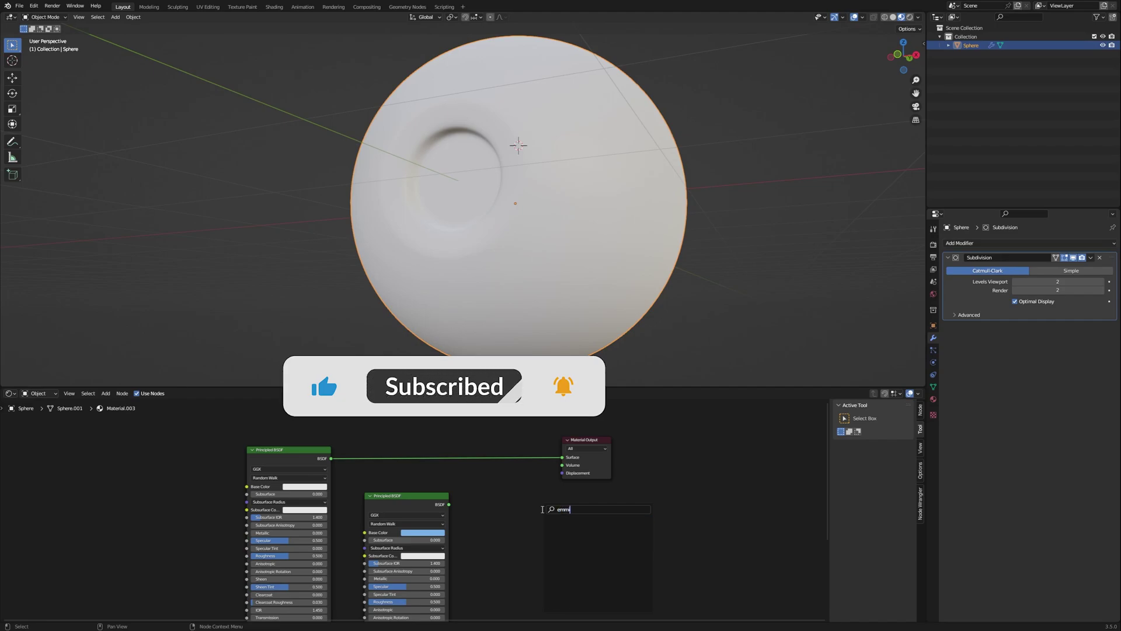
key(BackSpace)
key(Down)
key(Return)
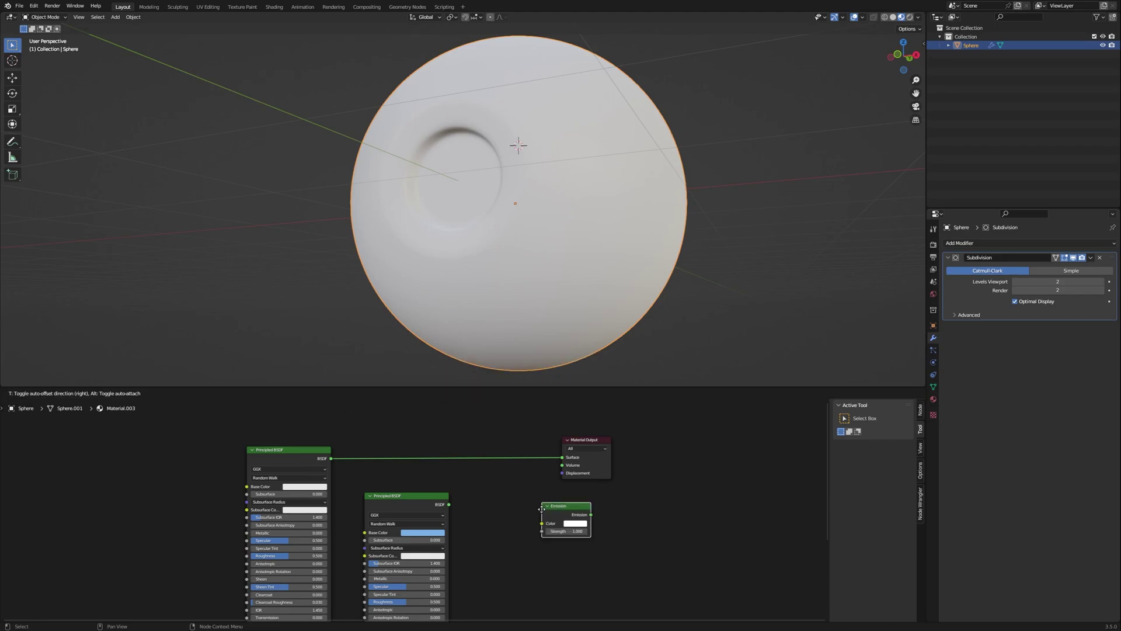
click(576, 523)
scroll(575, 523, down, 20)
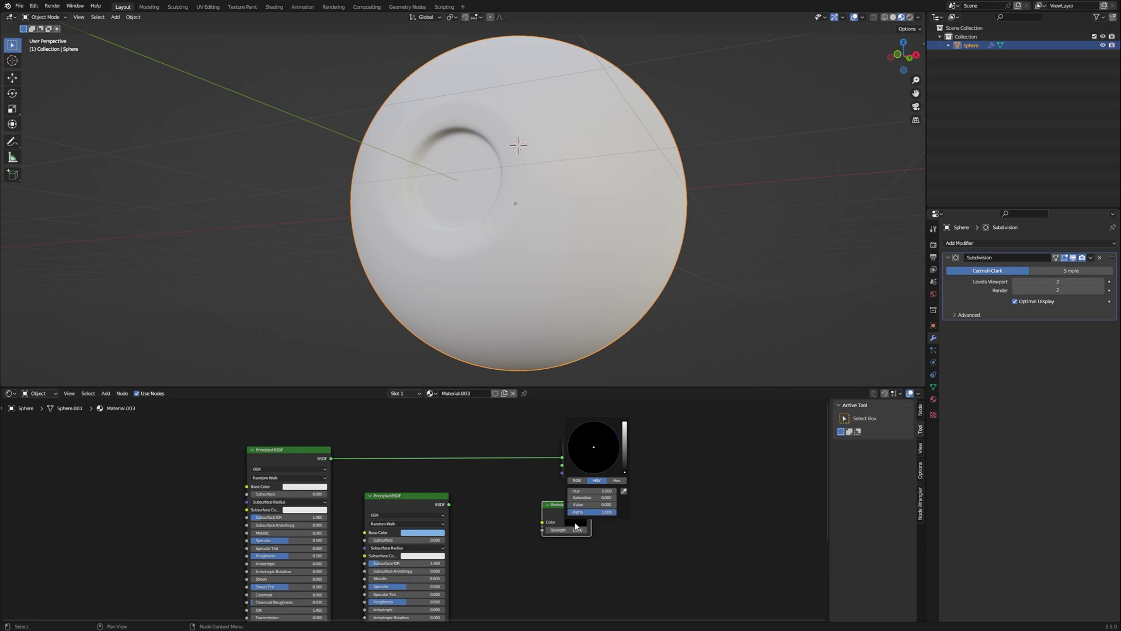
- Space out the Emission, Material Output and blue Principled BSDF nodes to make room between them
drag(559, 508, 508, 509)
drag(587, 441, 678, 436)
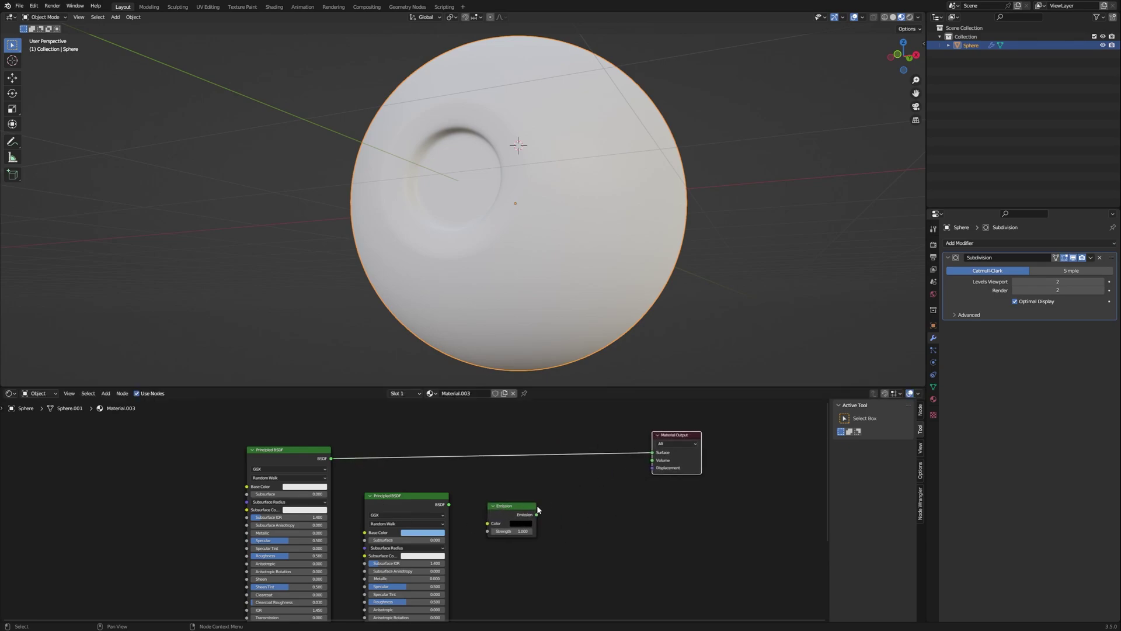
click(528, 515)
scroll(391, 500, down, 1)
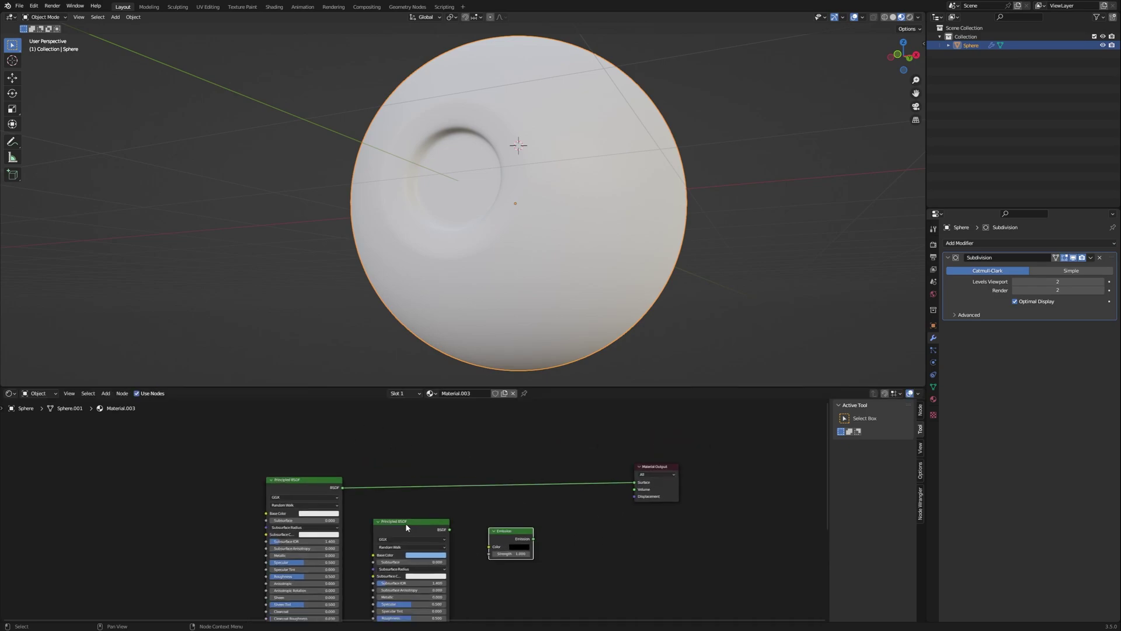
drag(407, 529, 410, 536)
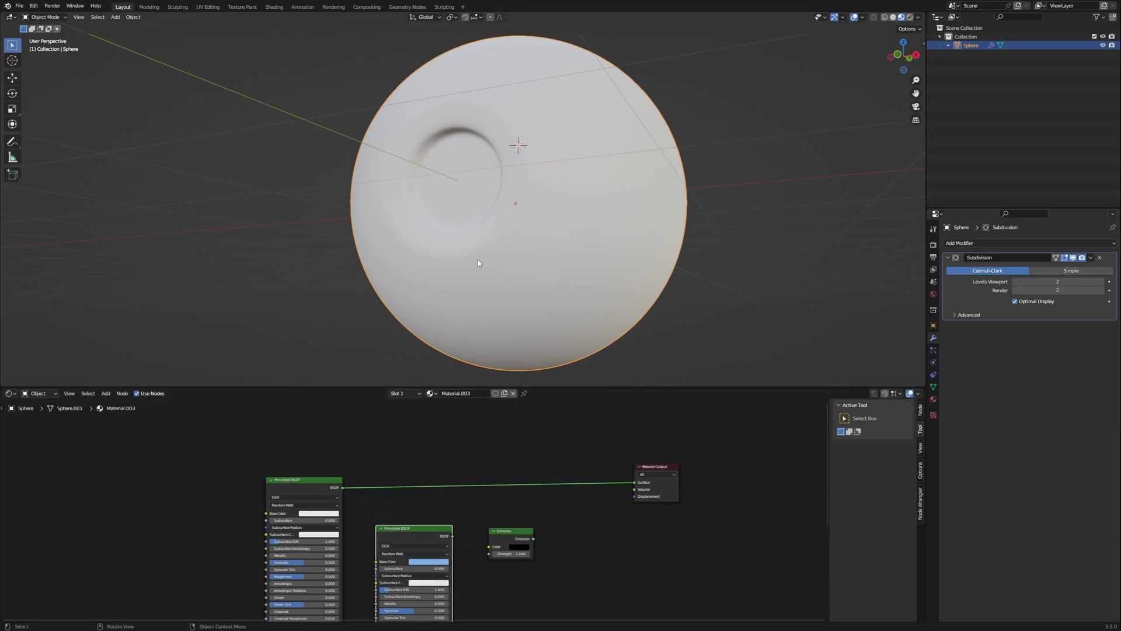
- Add a Texture Coordinate node well ahead of the white Principled BSDF node
mouse_move(406, 464)
middle_down()
mouse_move(447, 485)
mouse_move(420, 466)
middle_up()
scroll(420, 466, down, 1)
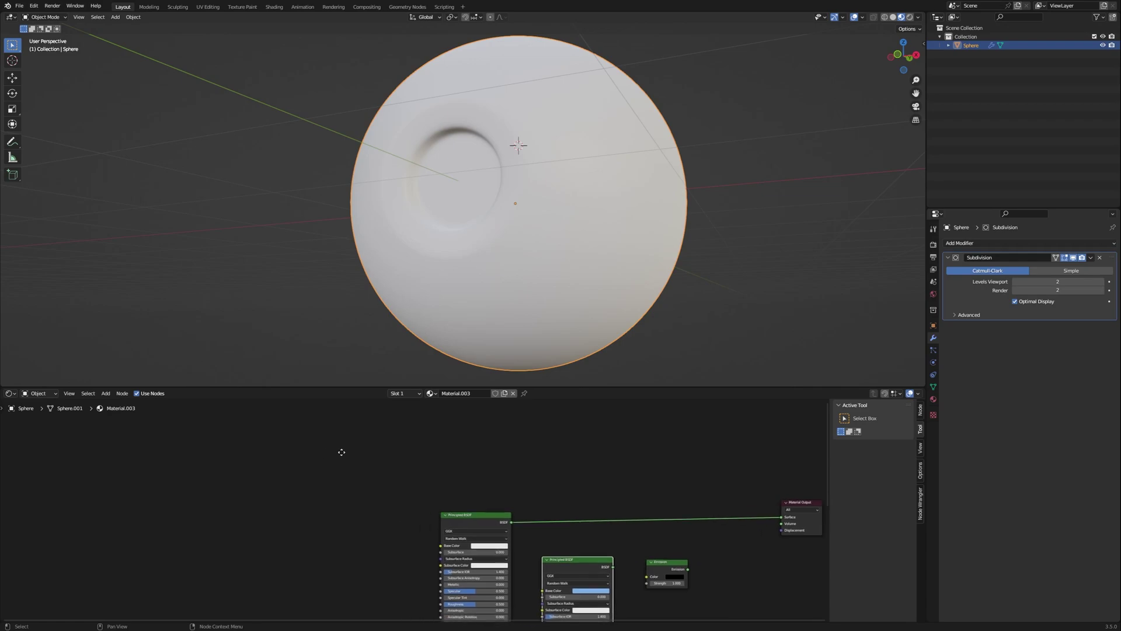
key(shift+a)
text(texxtu)
key(BackSpace)
key(BackSpace)
key(BackSpace)
key(BackSpace)
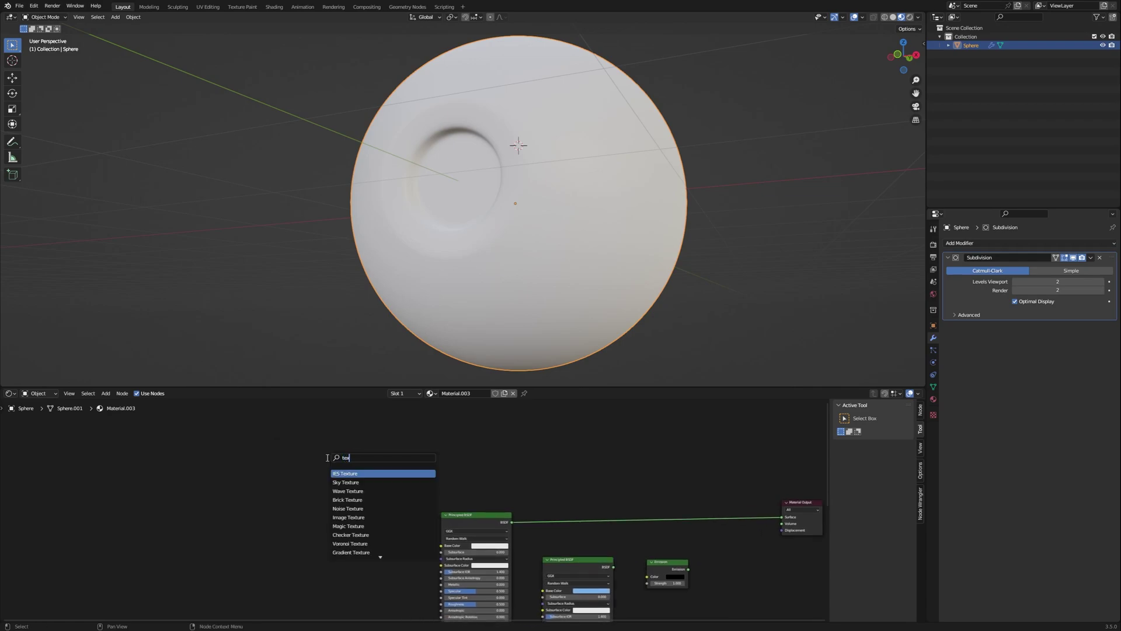
text(xture c)
key(Return)
click(257, 456)
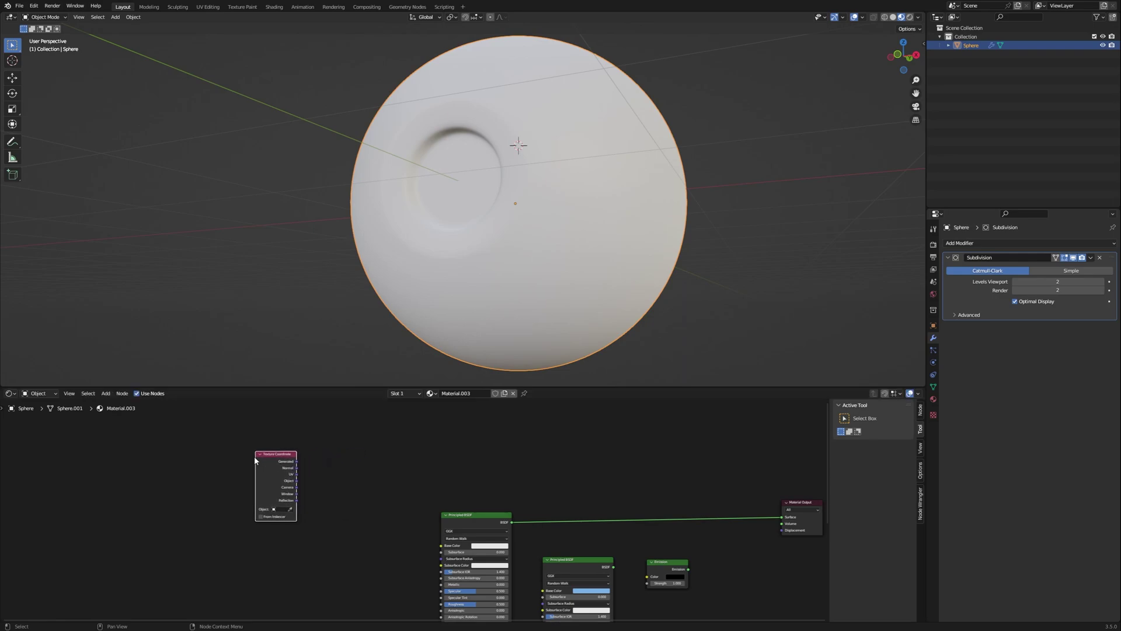
drag(258, 454, 236, 454)
- Preview the Texture Coordinate outputs on the sphere until the UV output feeds the Material Output
ctrl+shift+click(237, 454)
ctrl+shift+click(237, 454)
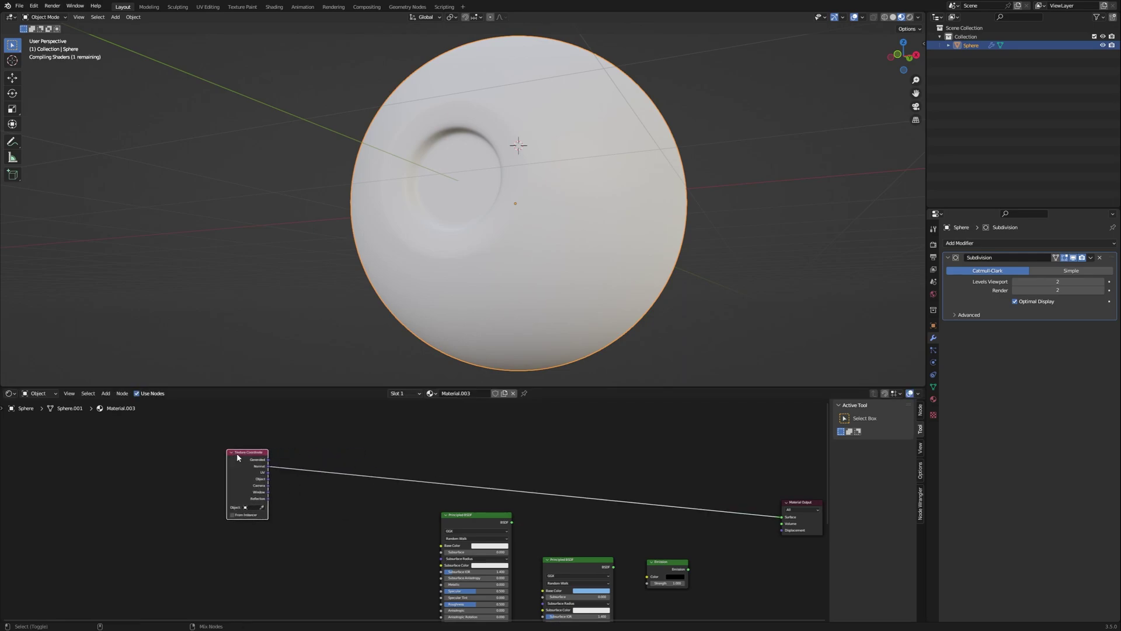
ctrl+shift+click(236, 454)
- Insert a Separate XYZ node after the UV output and route its Y output to the Material Output
key(shift+a)
click(369, 457)
text(separate)
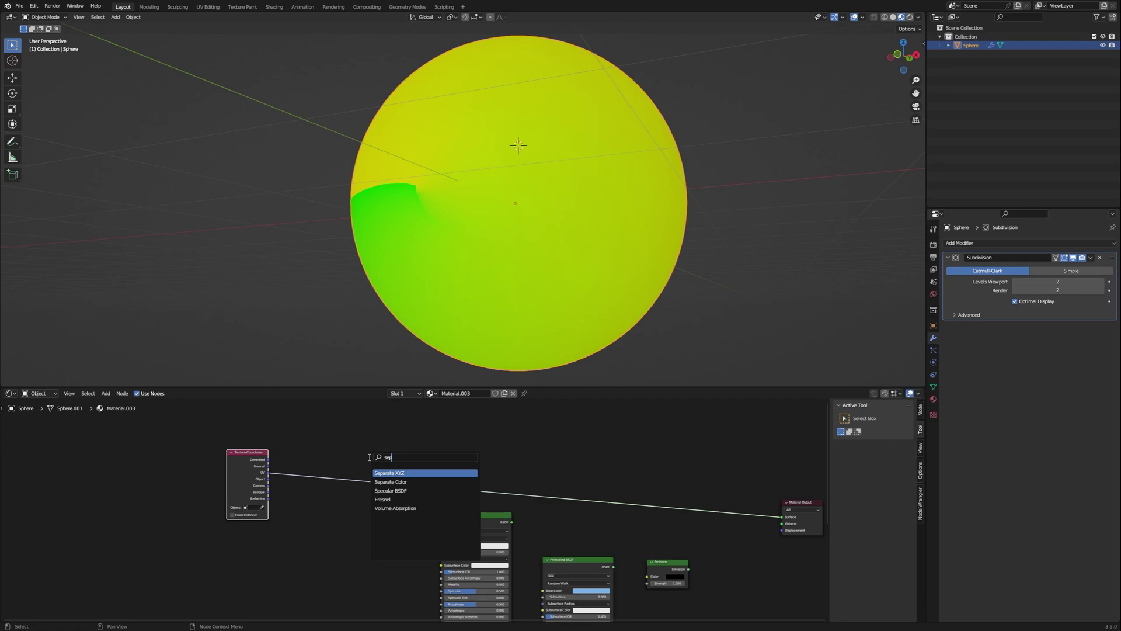
key(Return)
click(307, 447)
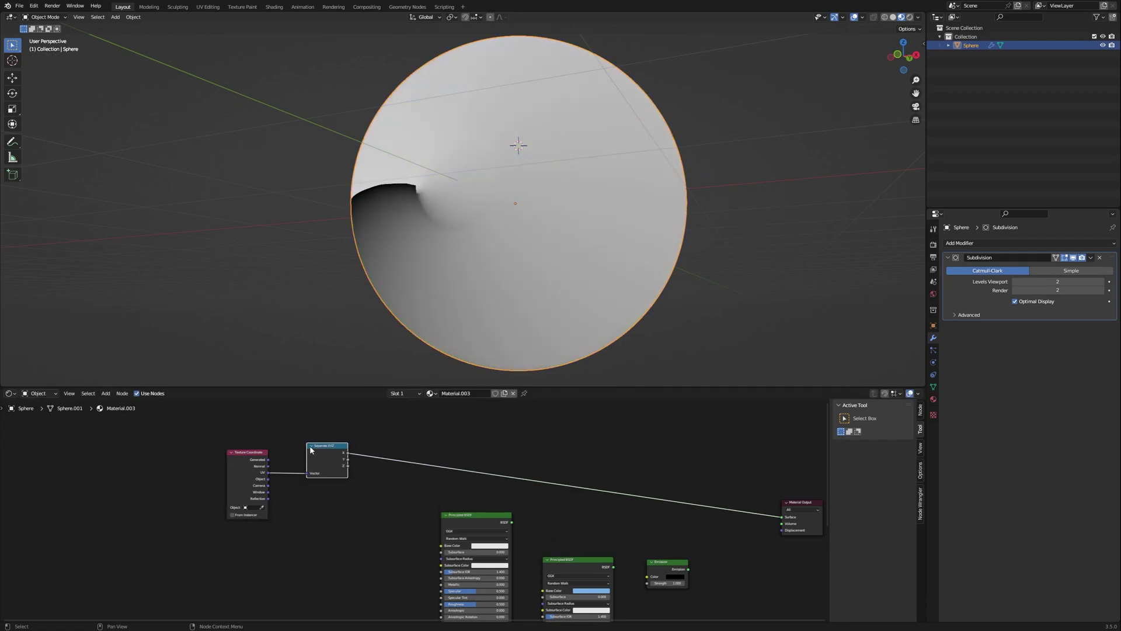
ctrl+shift+click(319, 457)
drag(319, 457, 161, 462)
- Insert a ColorRamp node on the link between the Separate XYZ Y output and the Material Output
scroll(289, 437, up, 2)
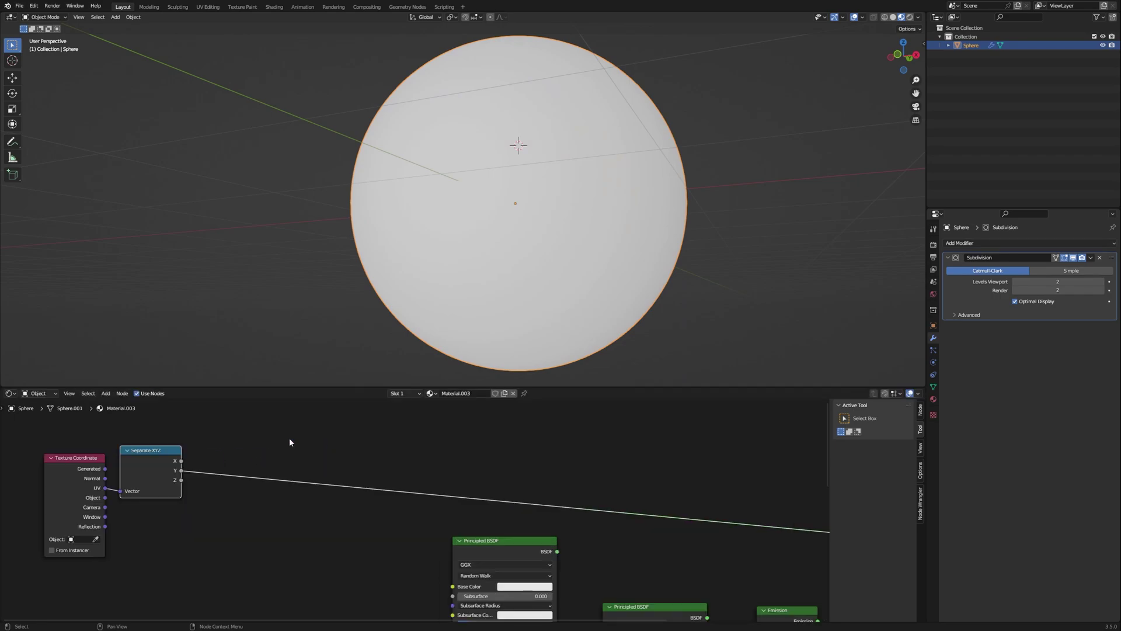
key(shift+a)
text(colo)
key(Return)
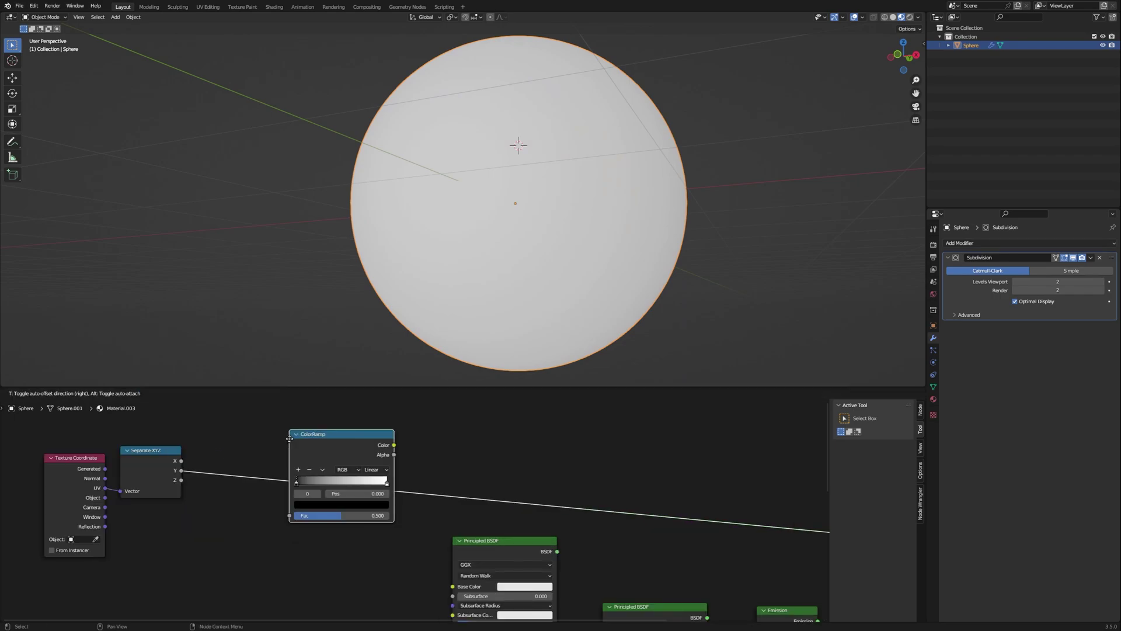
click(290, 439)
drag(306, 441, 243, 432)
middle_drag(479, 471, 438, 473)
ctrl+middle_drag(438, 473, 434, 491)
middle_drag(436, 492, 308, 453)
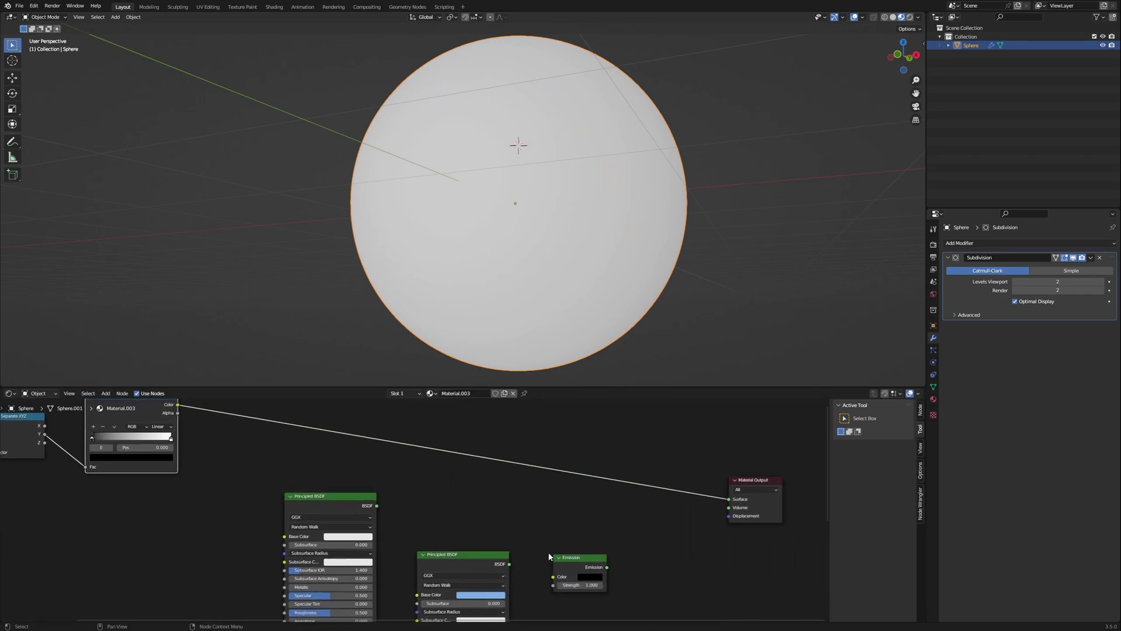
middle_drag(444, 498, 484, 566)
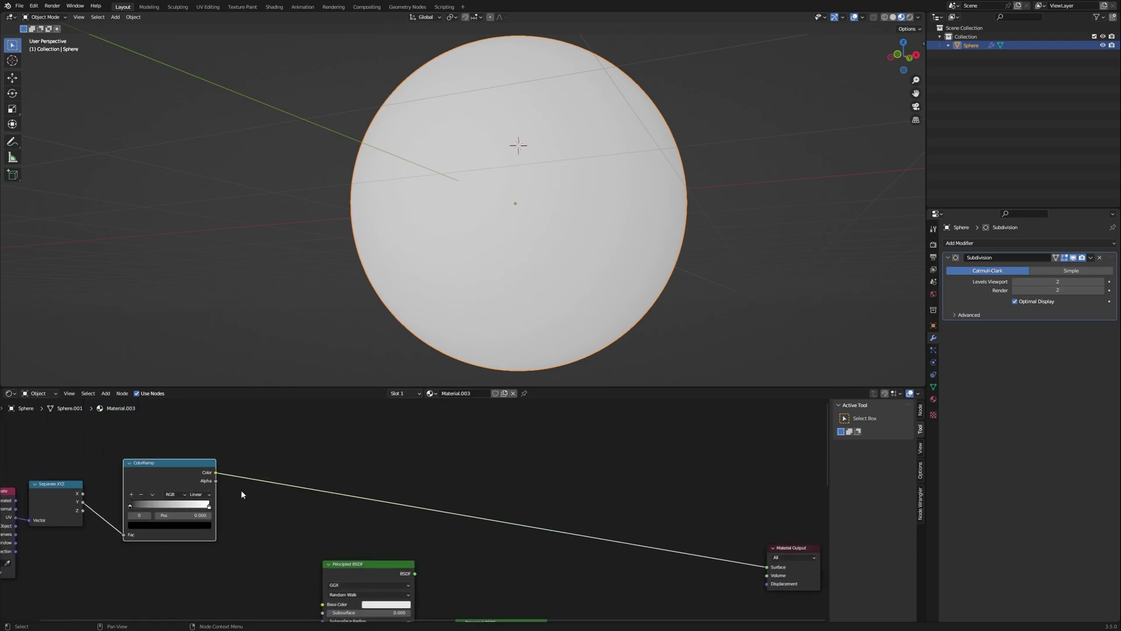
drag(198, 481, 207, 473)
- Add a Mix Shader node between the Principled BSDF nodes and the Material Output
middle_drag(352, 555, 301, 508)
click(313, 532)
middle_drag(427, 539, 390, 504)
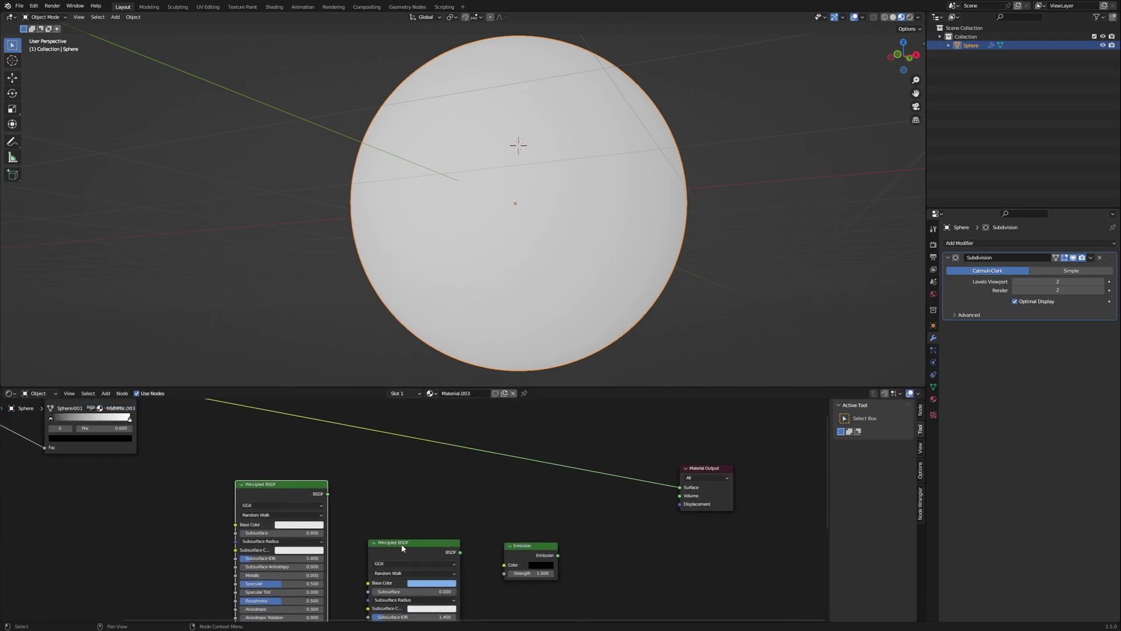
drag(409, 544, 401, 537)
key(shift+a)
click(425, 479)
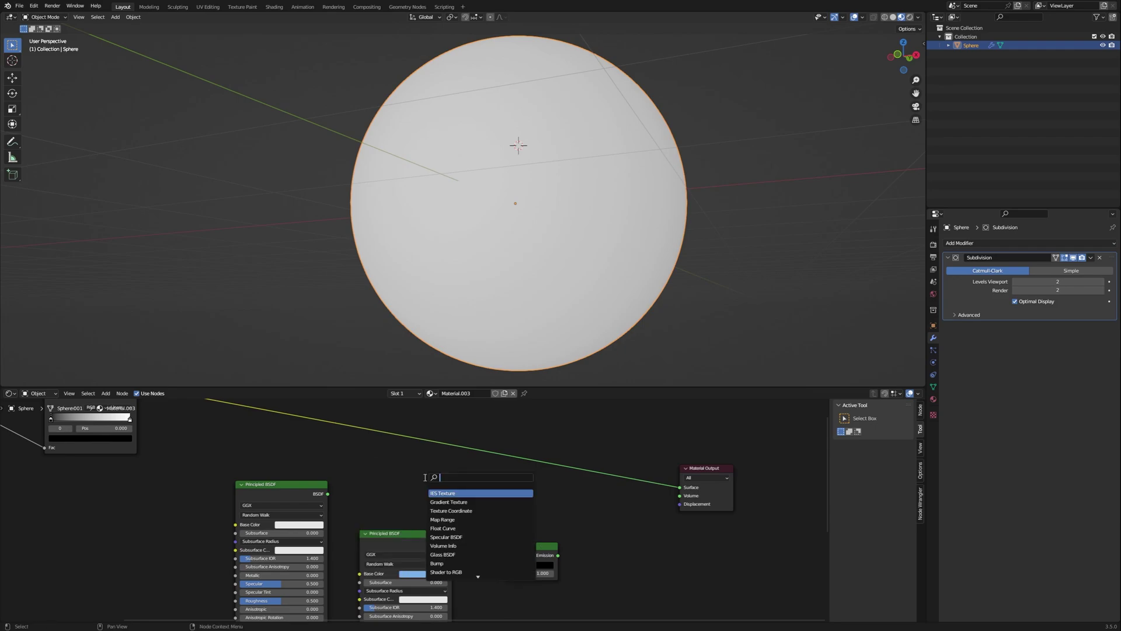
text(mix)
key(Down)
key(Return)
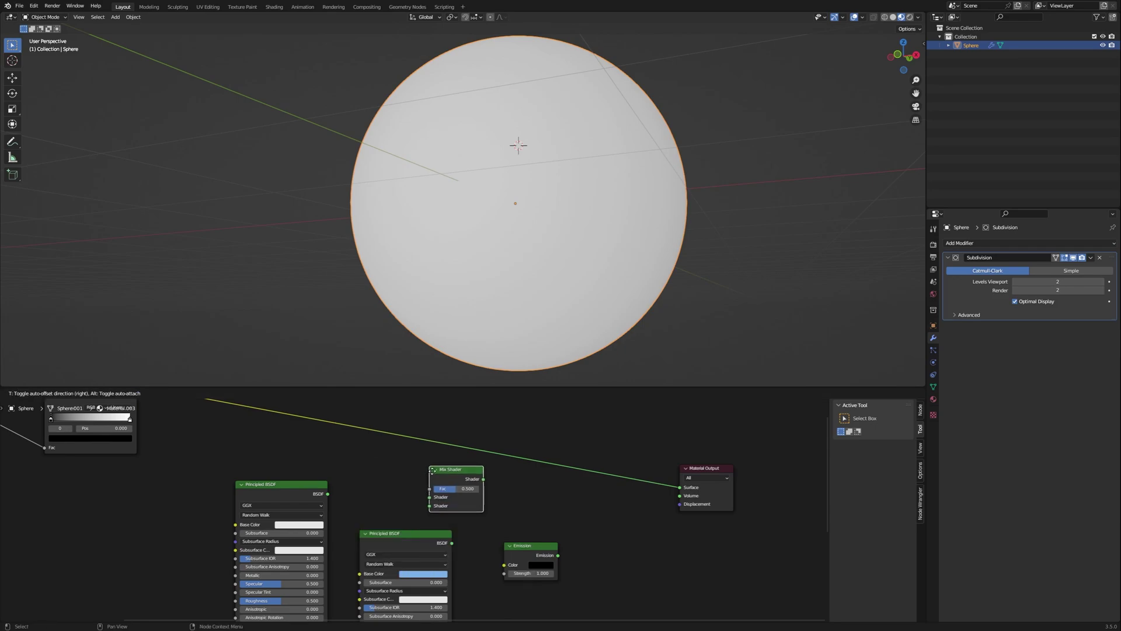
click(433, 470)
- Wire the white and blue Principled BSDFs and the ColorRamp color into the Mix Shader, and feed the mix to the Material Output surface
drag(329, 495, 433, 494)
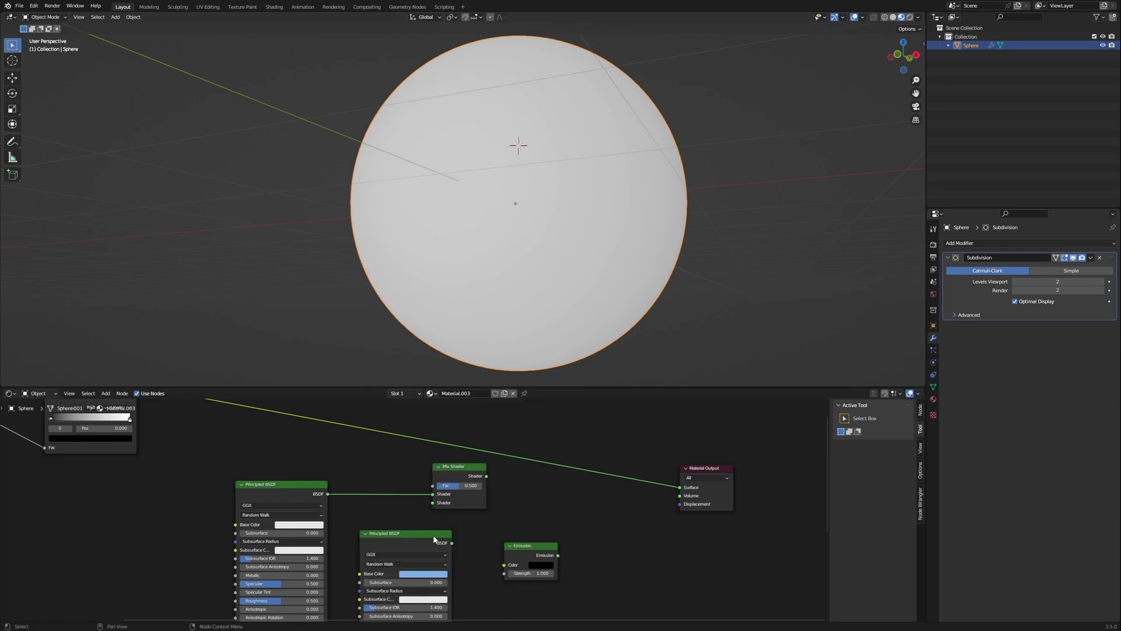
mouse_move(409, 534)
mouse_down()
mouse_move(374, 534)
mouse_move(501, 479)
mouse_move(575, 478)
mouse_up()
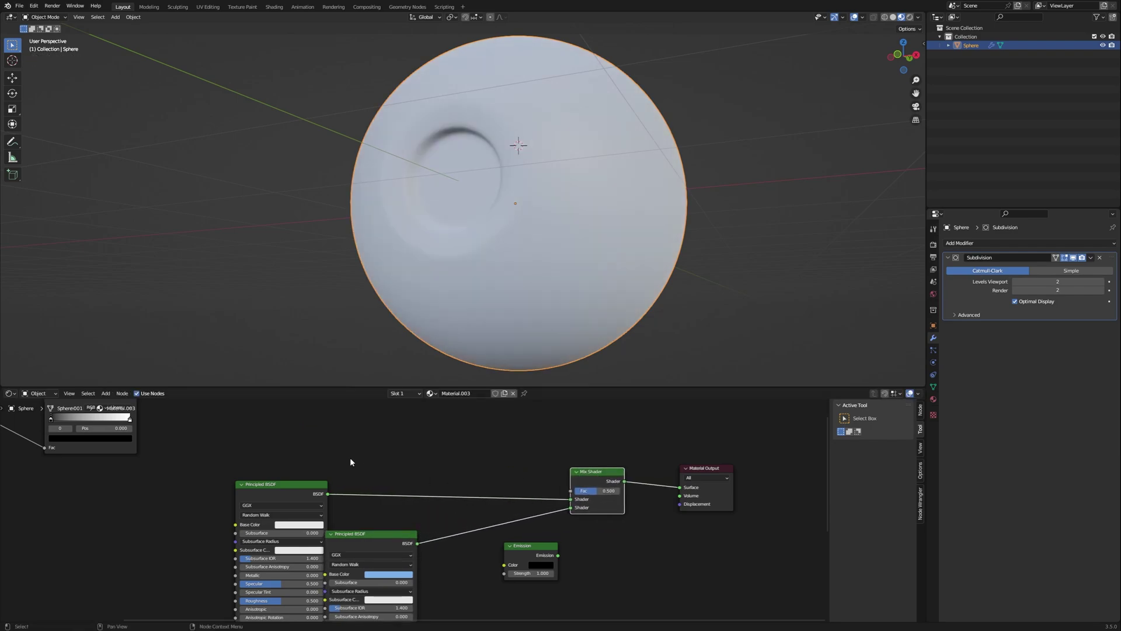
scroll(349, 458, down, 3)
mouse_move(234, 452)
mouse_down()
mouse_move(426, 479)
mouse_move(559, 524)
mouse_up()
- Set the ColorRamp to Constant interpolation with its black stop at 0.686 and white stop at 0.873
scroll(474, 486, up, 5)
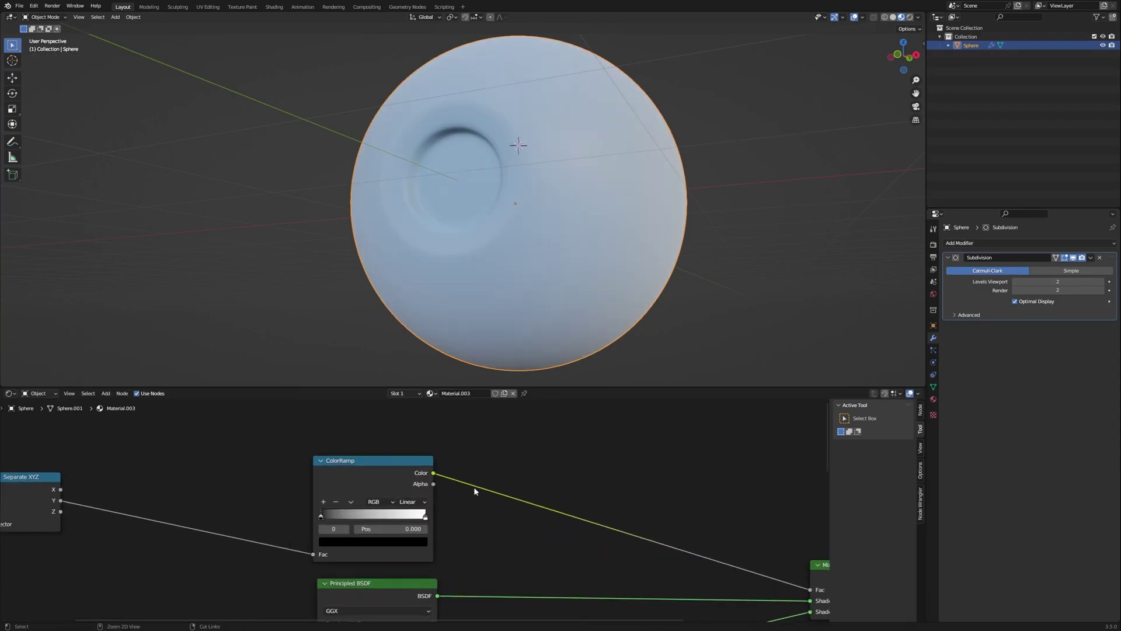
scroll(481, 486, up, 1)
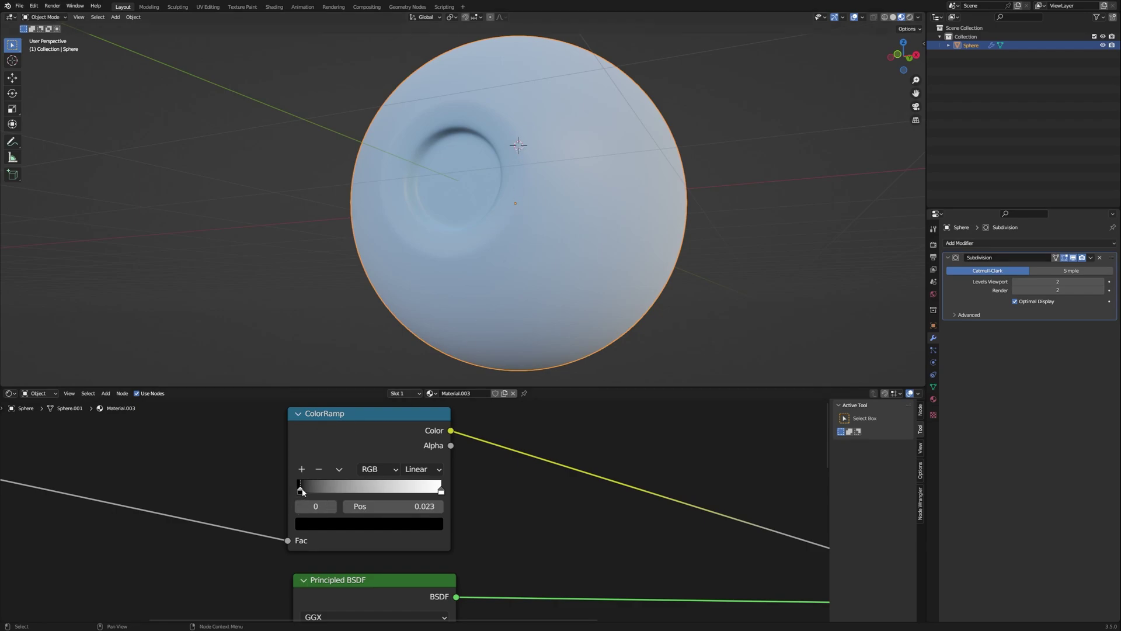
mouse_move(297, 490)
mouse_down()
mouse_move(431, 492)
mouse_move(396, 492)
mouse_up()
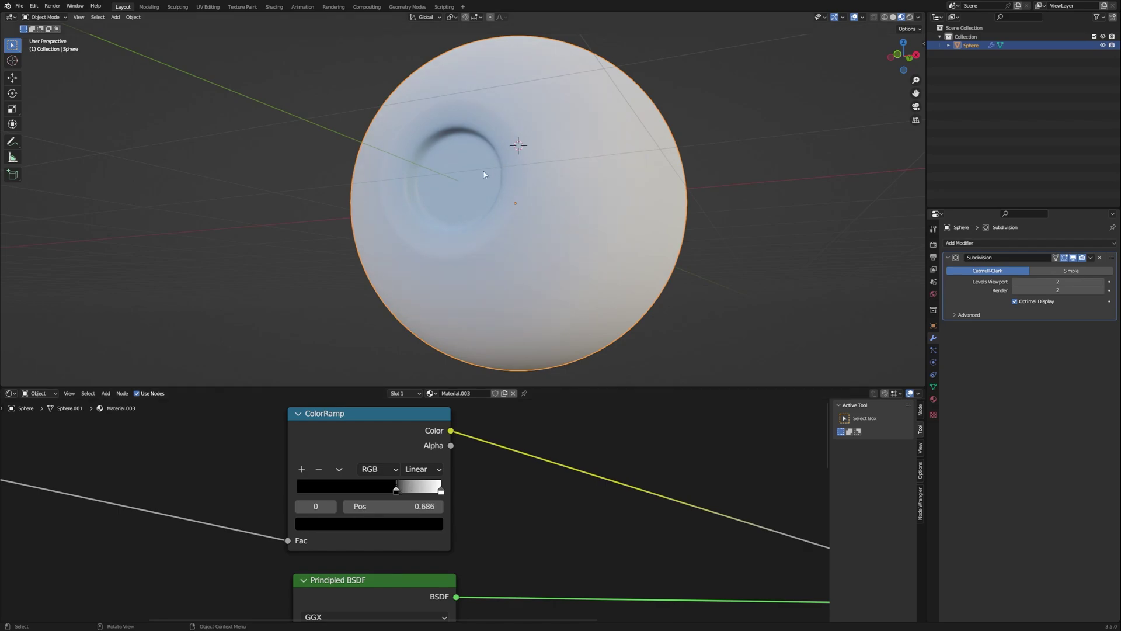
click(432, 469)
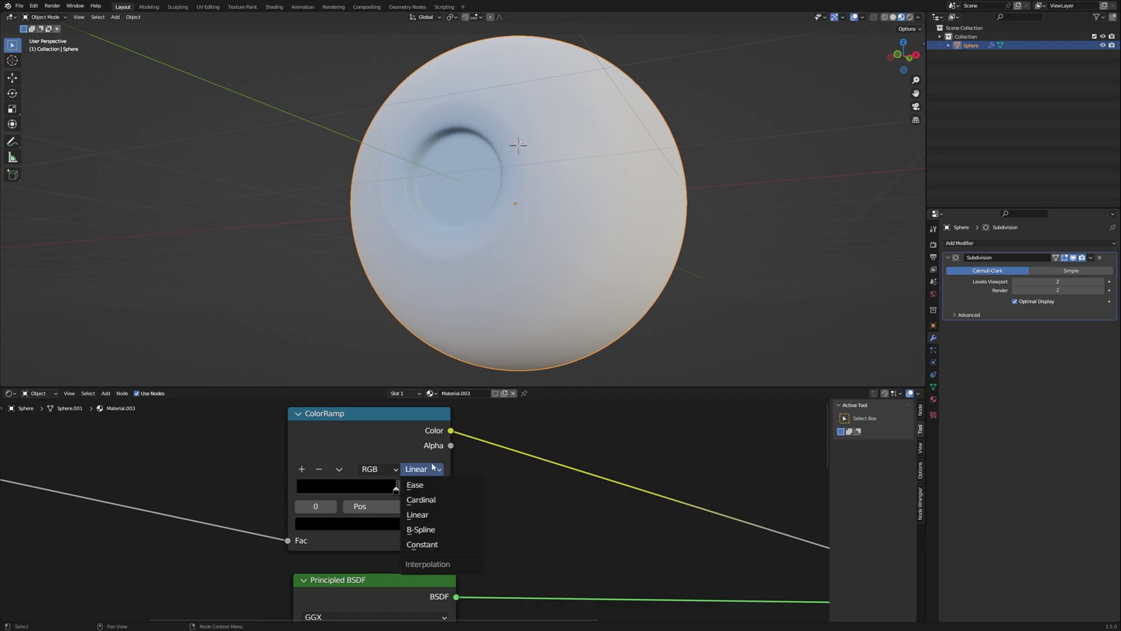
click(422, 544)
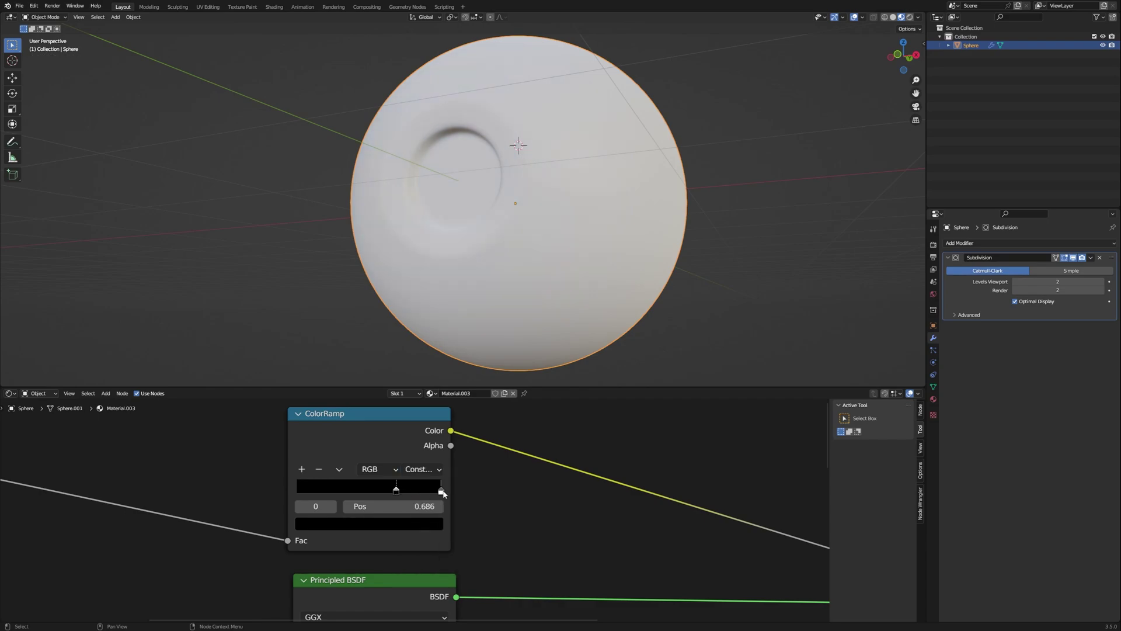
drag(442, 492, 425, 494)
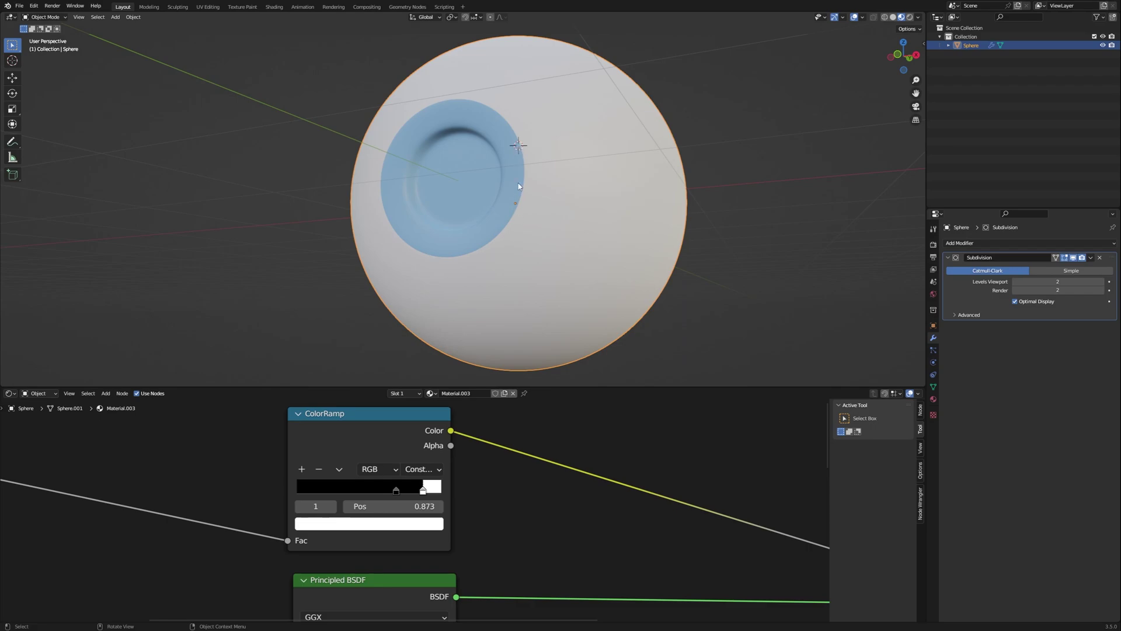
- Compare the iris edge with the modelled rim in Solid shading and return to Material Preview
key(z)
click(521, 142)
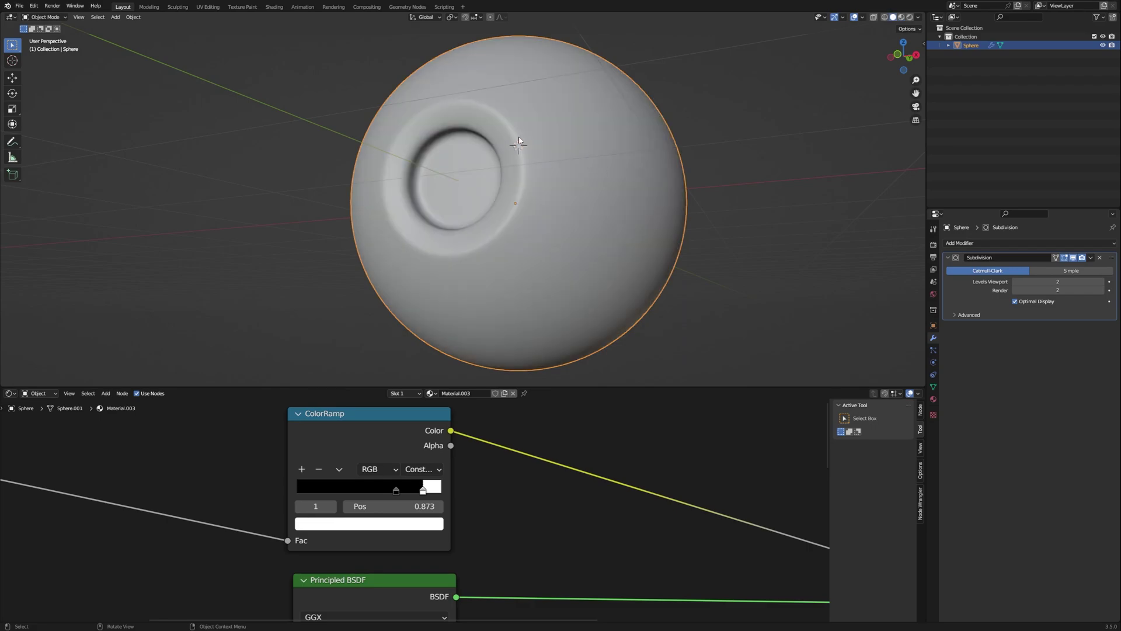
key(z)
click(519, 147)
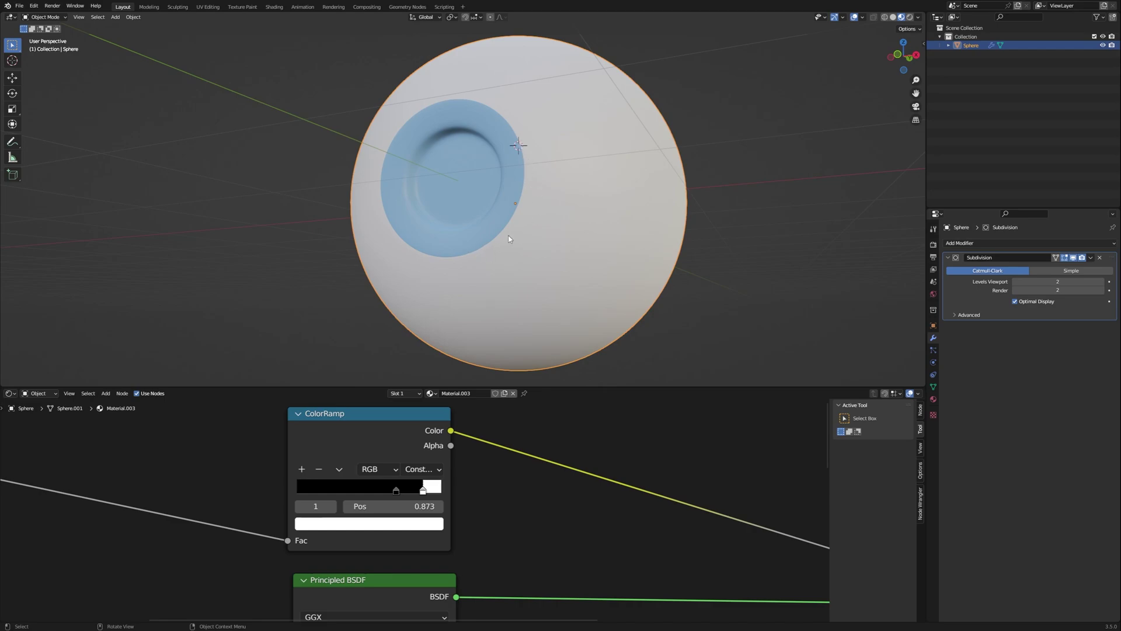
- Move the Material Output away from the Mix Shader and adjust the Emission and Mix Shader positions to make room
scroll(489, 528, down, 4)
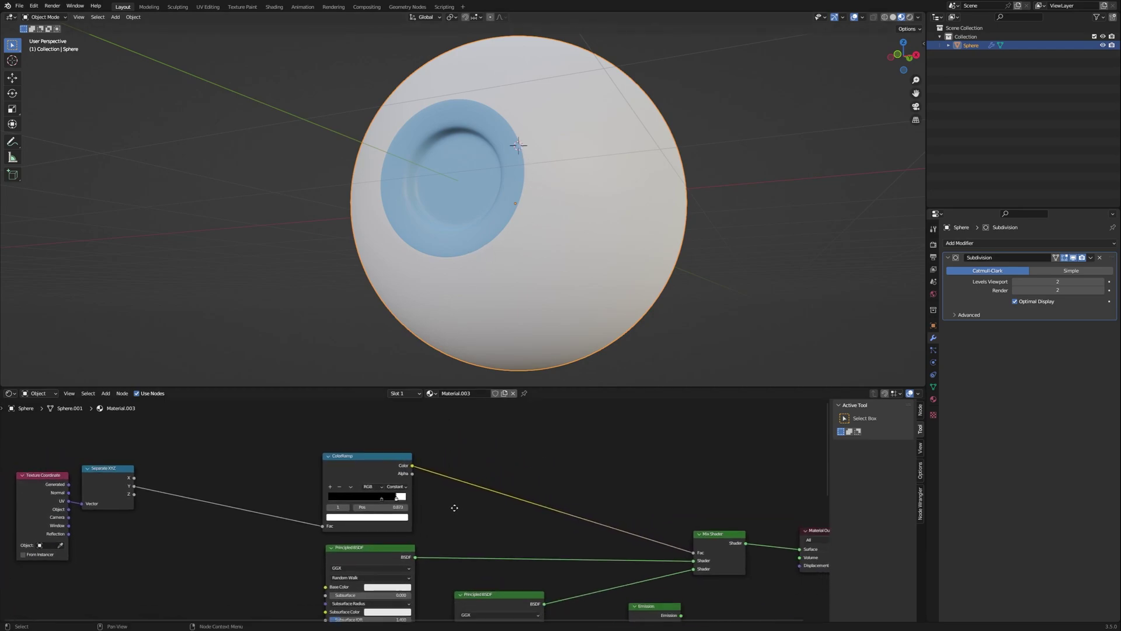
middle_drag(551, 532, 430, 461)
drag(685, 452, 781, 451)
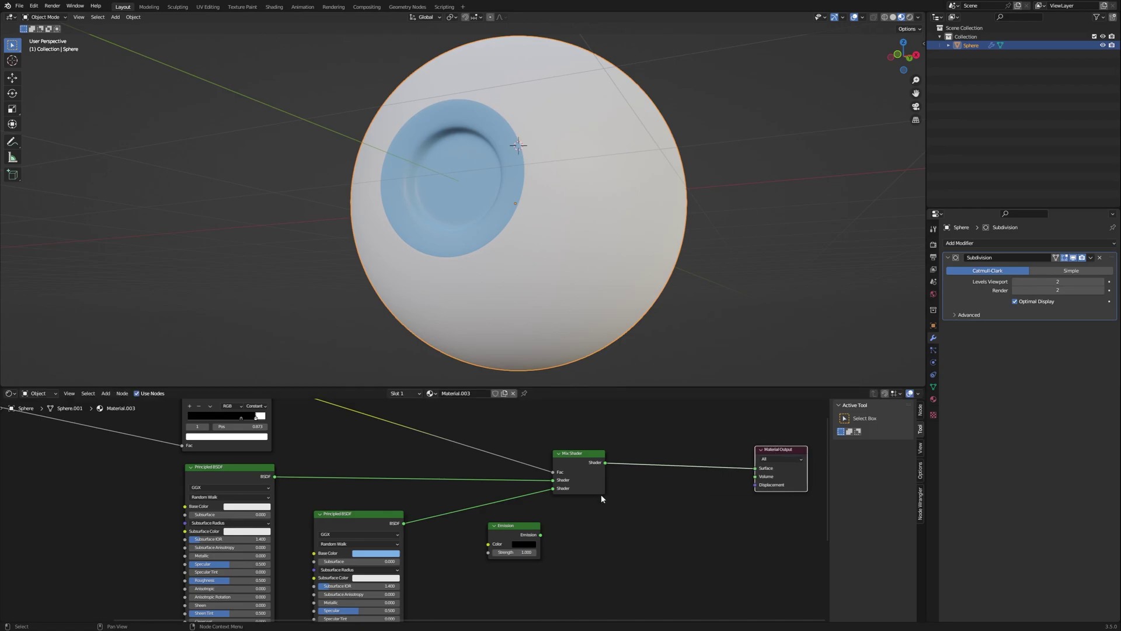
drag(519, 536, 525, 534)
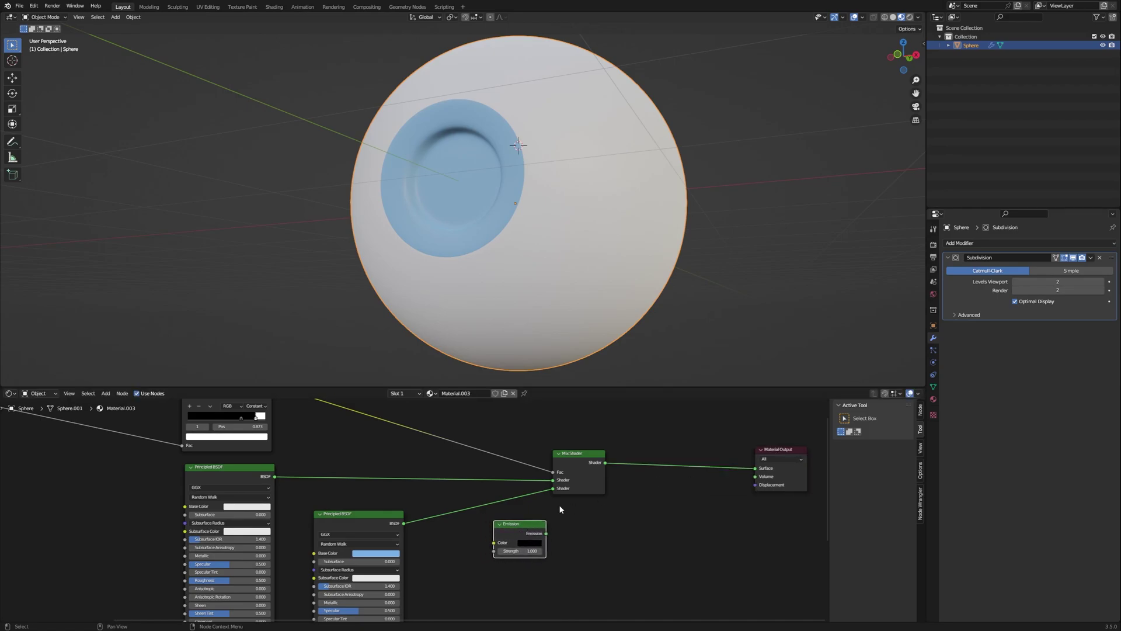
drag(581, 462, 570, 458)
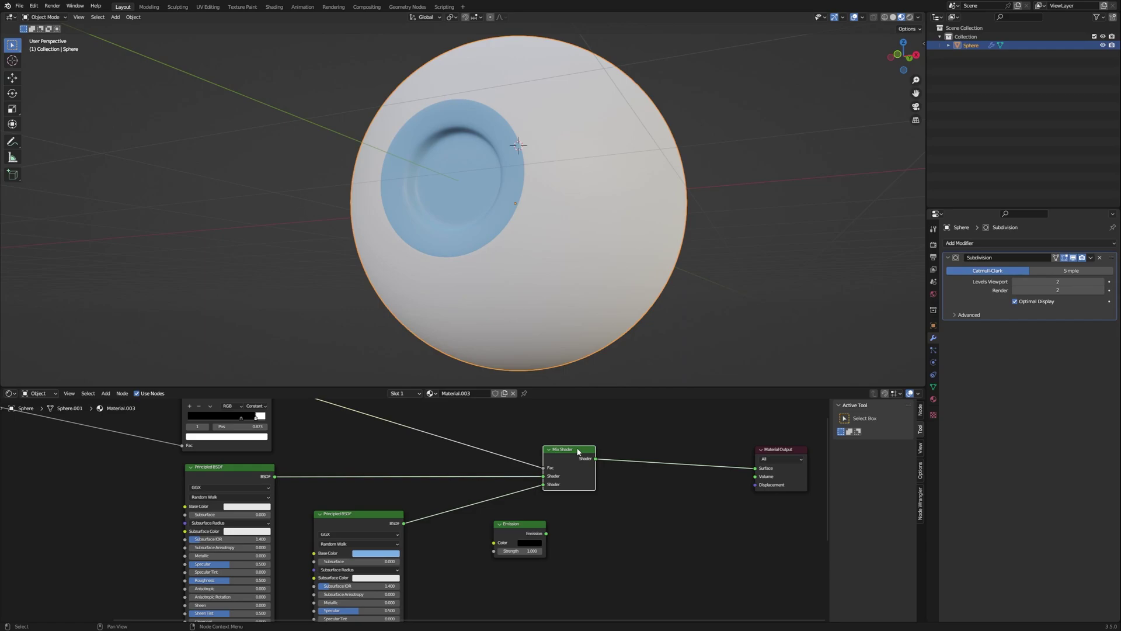
- Duplicate the Mix Shader onto the link before the Material Output and connect the Emission to its second shader input
key(shift+d)
click(673, 455)
drag(546, 534, 639, 489)
- Duplicate the ColorRamp above the original and wire it between the Separate XYZ Y output and the second Mix Shader's factor
middle_drag(569, 499, 588, 537)
middle_drag(454, 448, 463, 472)
middle_drag(320, 439, 370, 520)
click(362, 478)
key(shift+d)
click(368, 437)
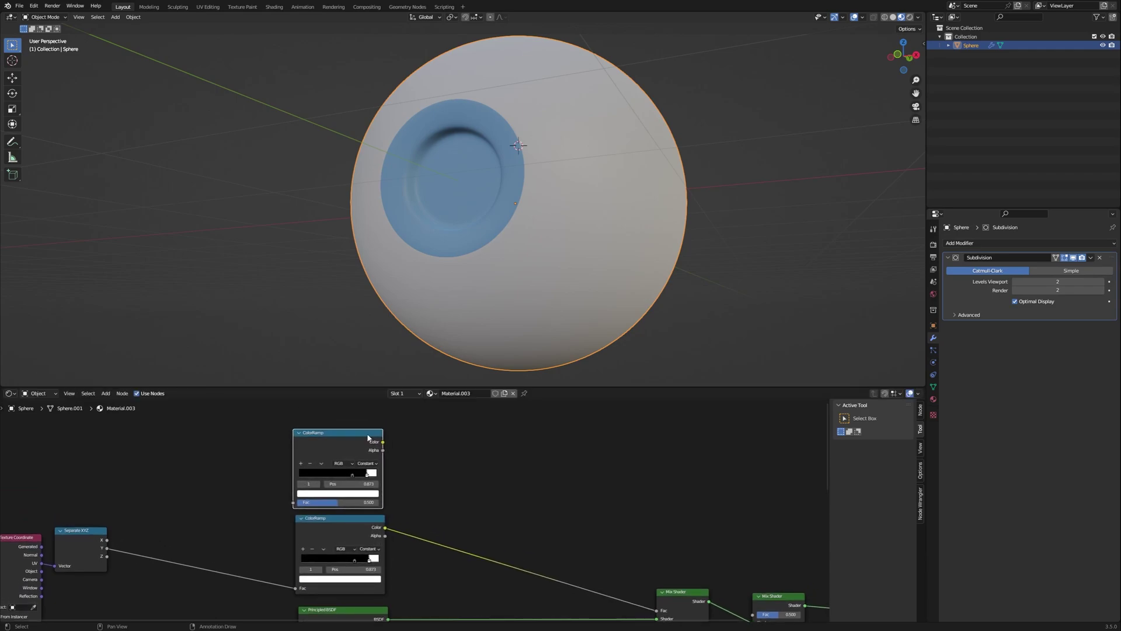
drag(107, 548, 302, 507)
middle_drag(439, 473, 333, 439)
drag(279, 407, 668, 566)
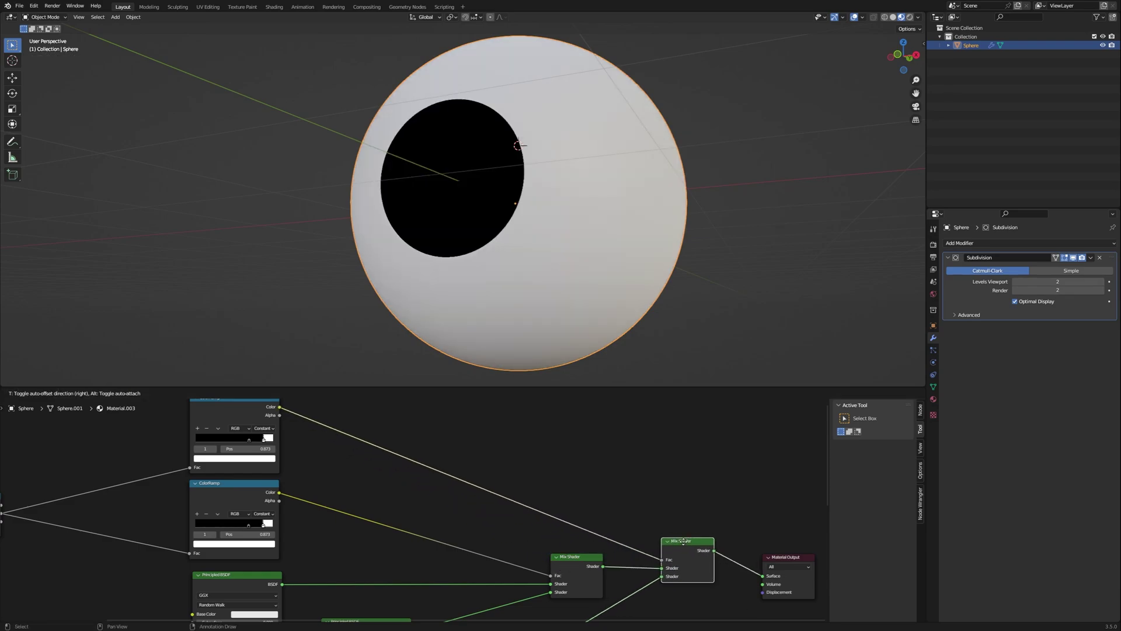
- Change the duplicated ColorRamp's interpolation to Cardinal
middle_drag(401, 477, 535, 536)
scroll(535, 536, up, 1)
scroll(535, 536, up, 2)
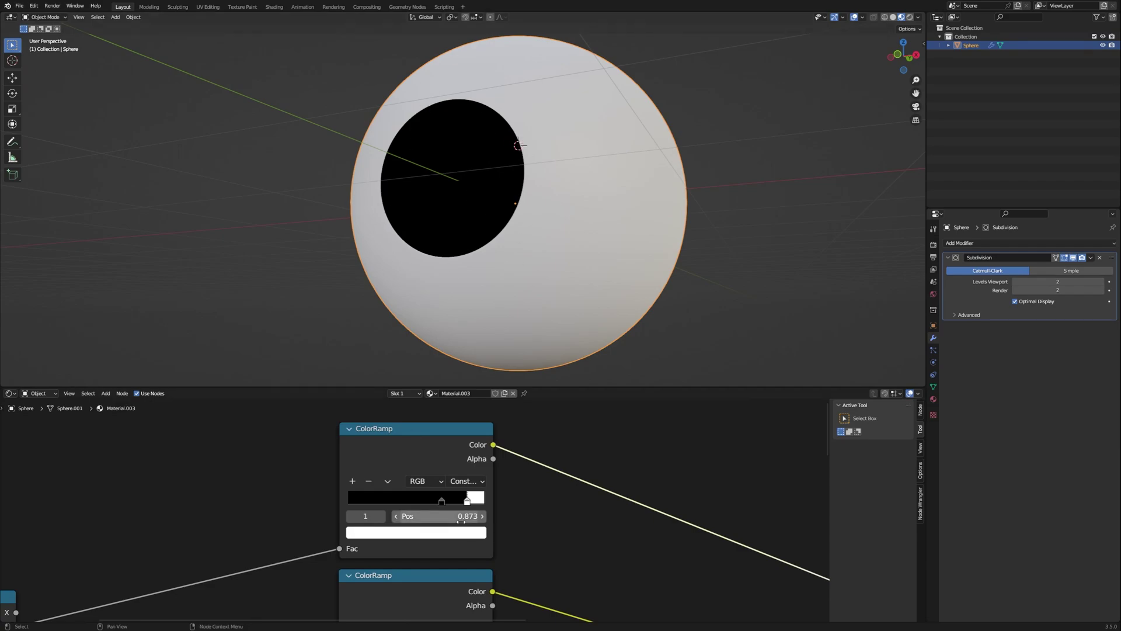
click(442, 500)
click(467, 481)
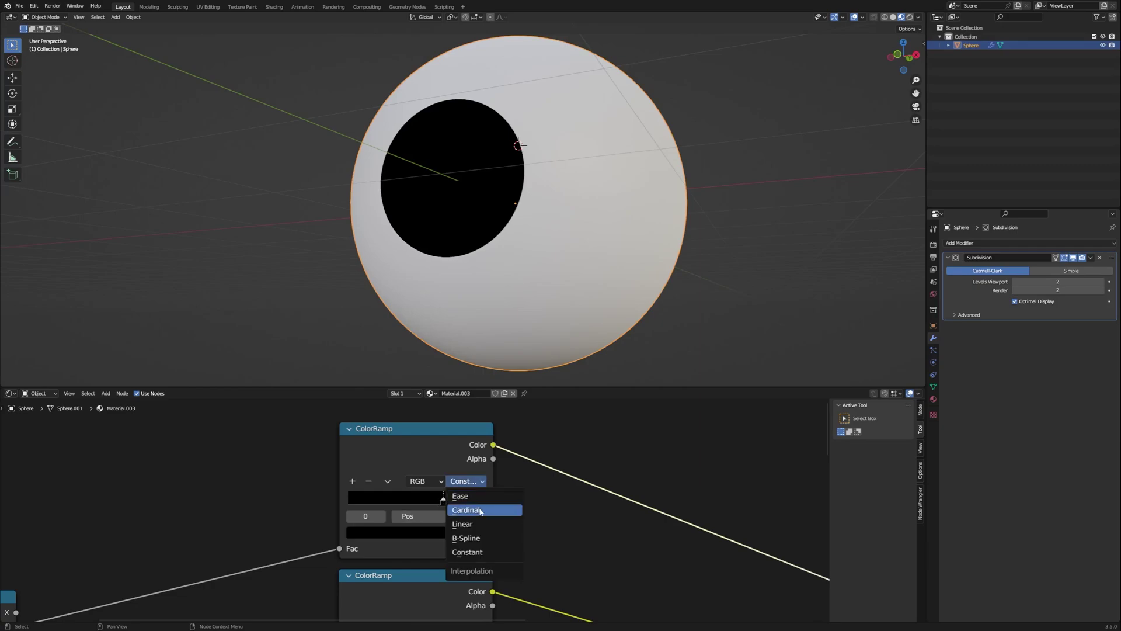
click(467, 510)
- Add two stops to the duplicated ColorRamp and gather the stops near its far end, with the last black stop at 0.845
mouse_move(444, 500)
mouse_down()
mouse_move(375, 503)
mouse_move(456, 502)
mouse_up()
click(353, 483)
click(353, 482)
click(465, 501)
drag(375, 501, 467, 504)
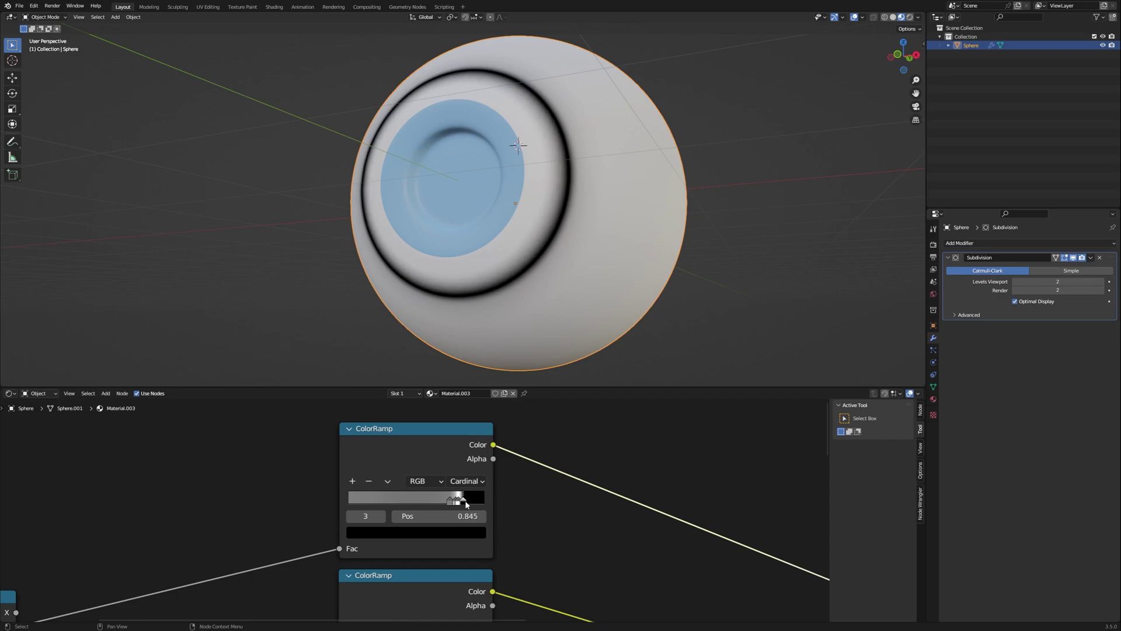
- Shift the duplicated ColorRamp's last black stop further along, with the white stop at 0.905 and the light grey stop at 0.864
scroll(496, 495, up, 2)
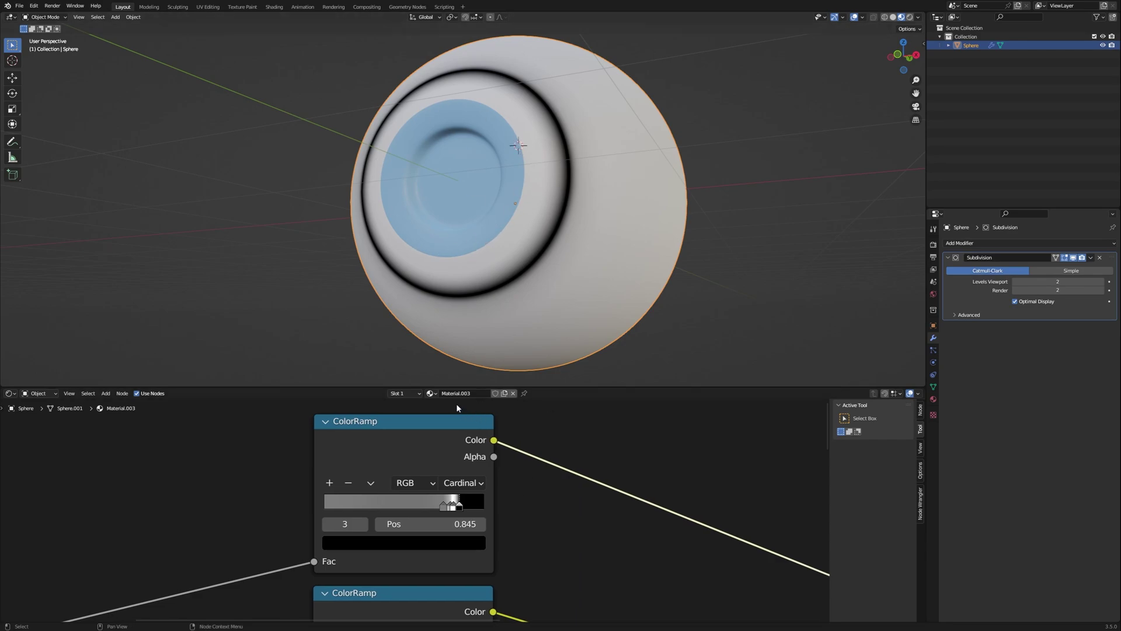
drag(458, 505, 474, 507)
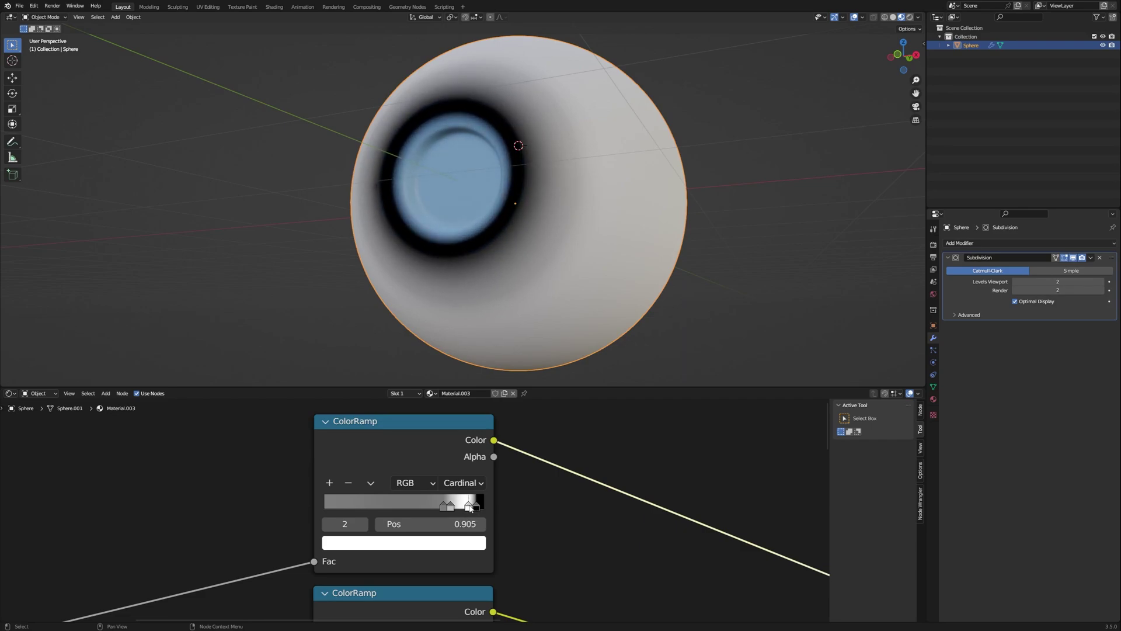
drag(451, 509, 459, 510)
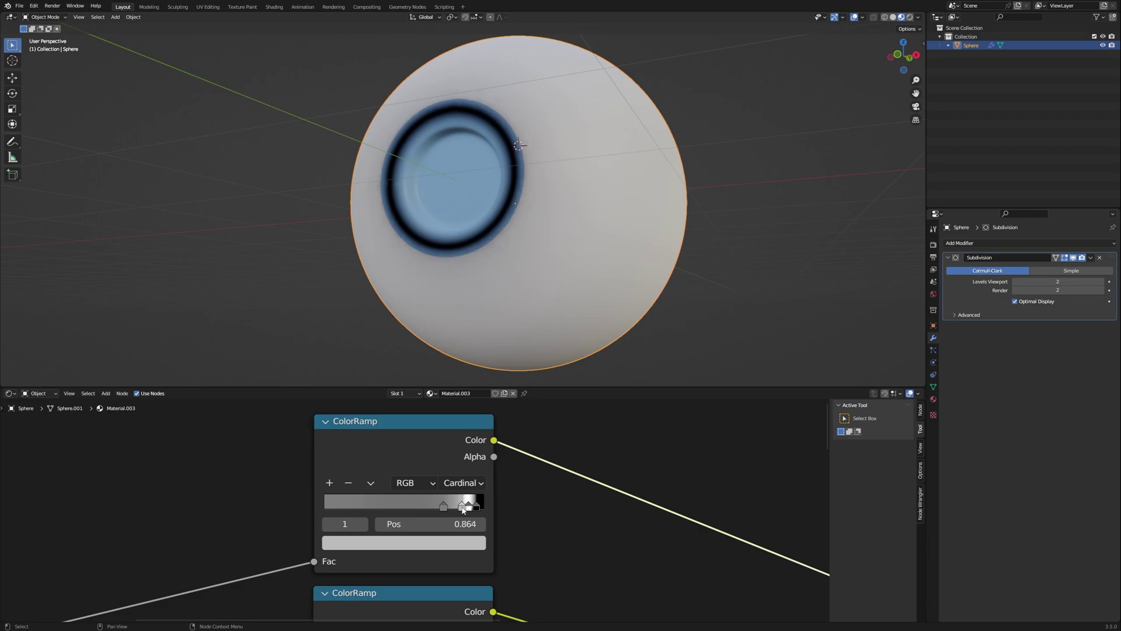
- Fine-tune the closely spaced end stops of the upper ColorRamp, moving the black and white stops to 0.905
mouse_move(466, 510)
mouse_down()
mouse_move(447, 510)
mouse_move(478, 506)
mouse_move(467, 510)
mouse_up()
click(469, 509)
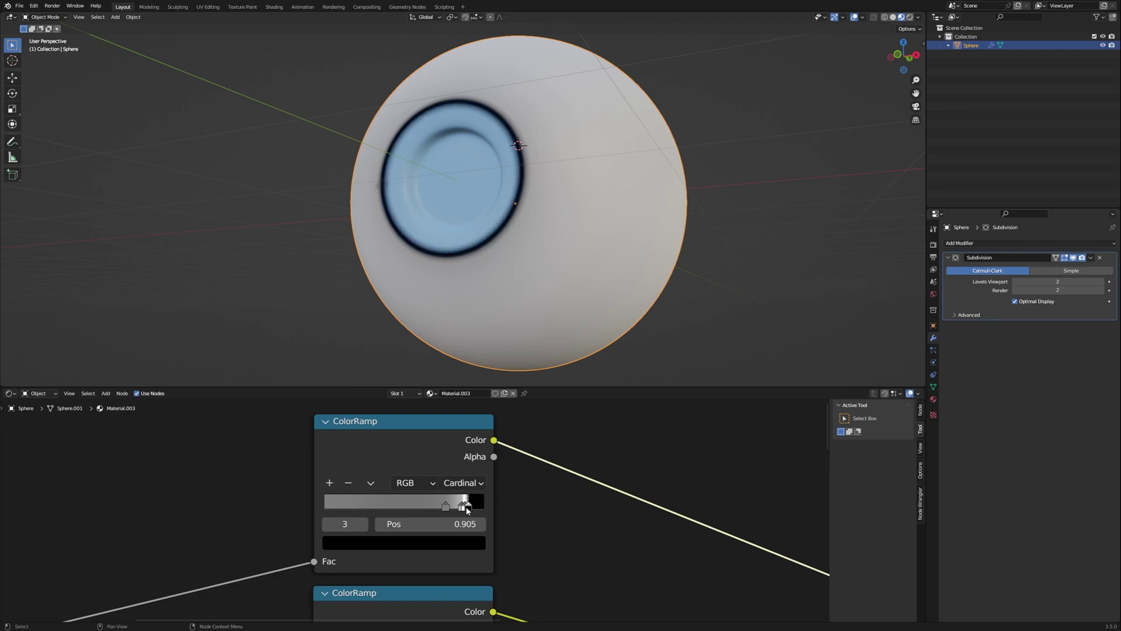
scroll(510, 222, up, 2)
scroll(505, 217, up, 3)
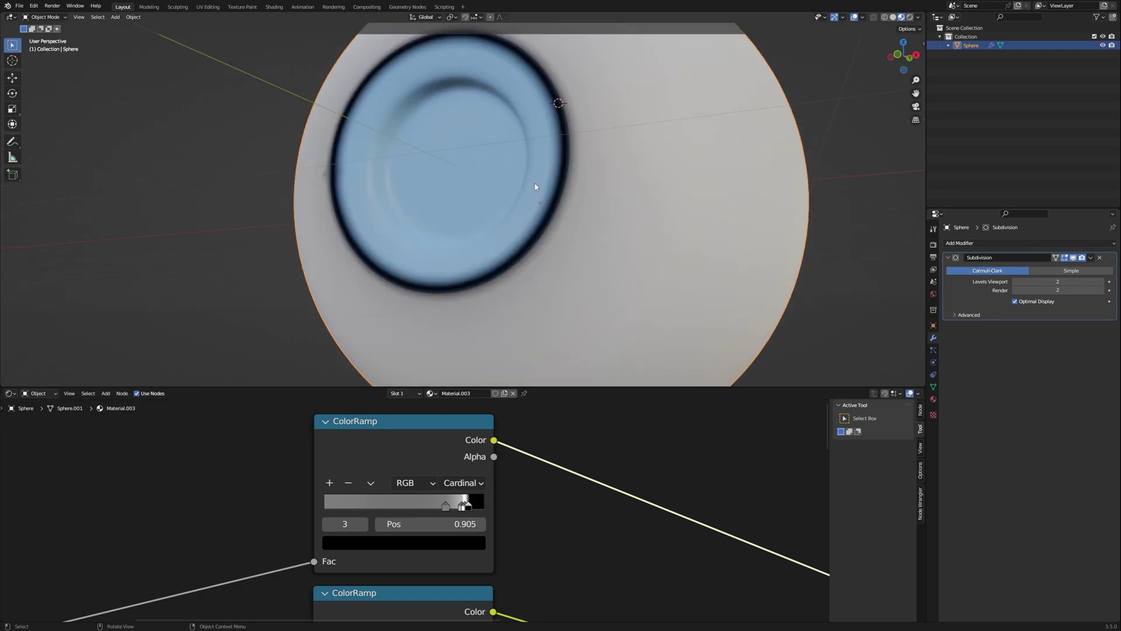
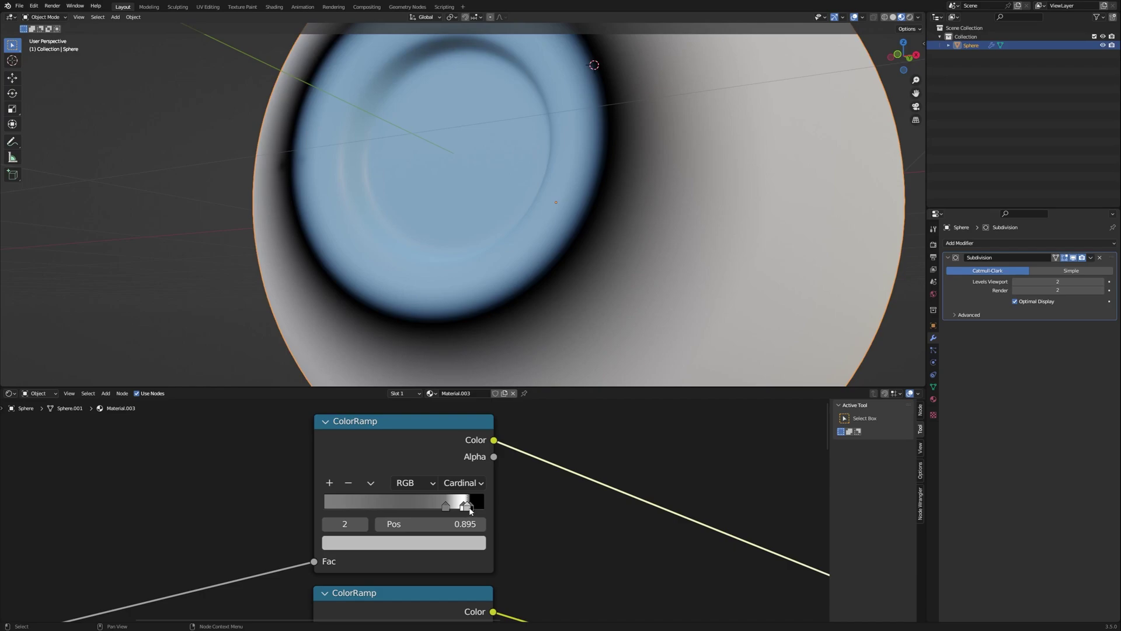
ctrl+click(473, 507)
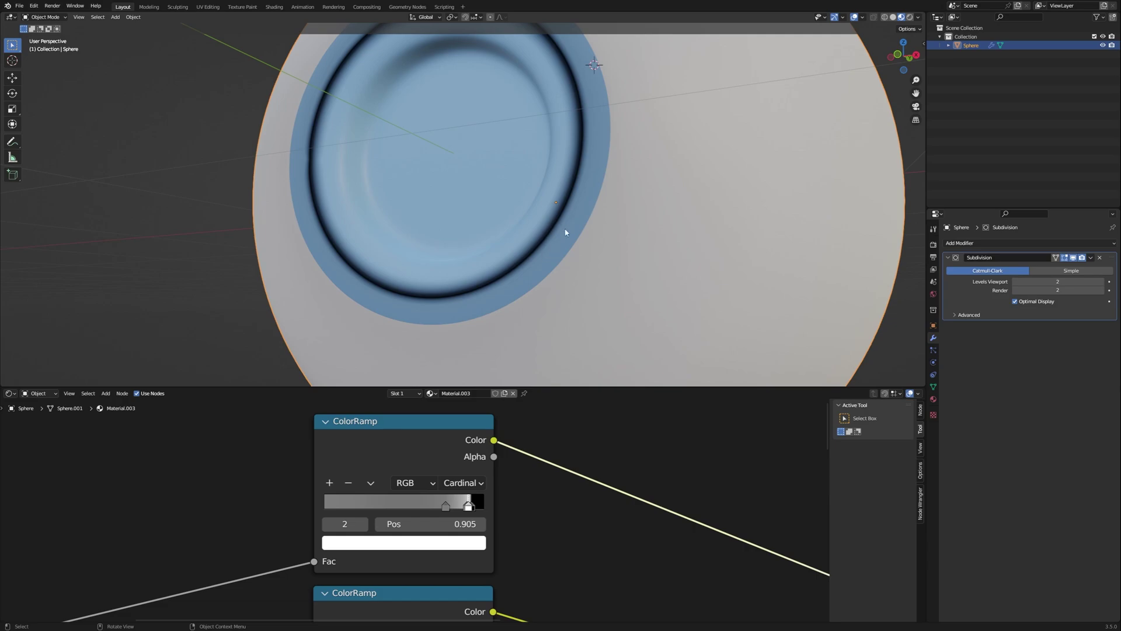
ctrl+click(475, 506)
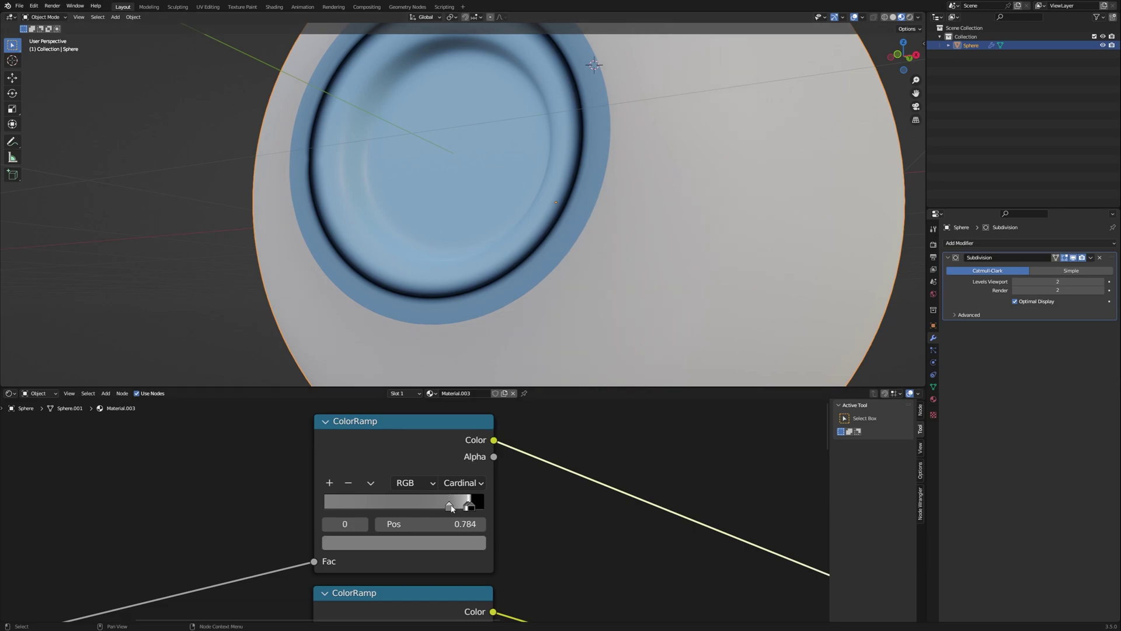
- Rearrange the upper ColorRamp's end stops, placing a black stop at 0.873 and the light grey stop last at 0.895
drag(477, 507, 461, 509)
click(472, 506)
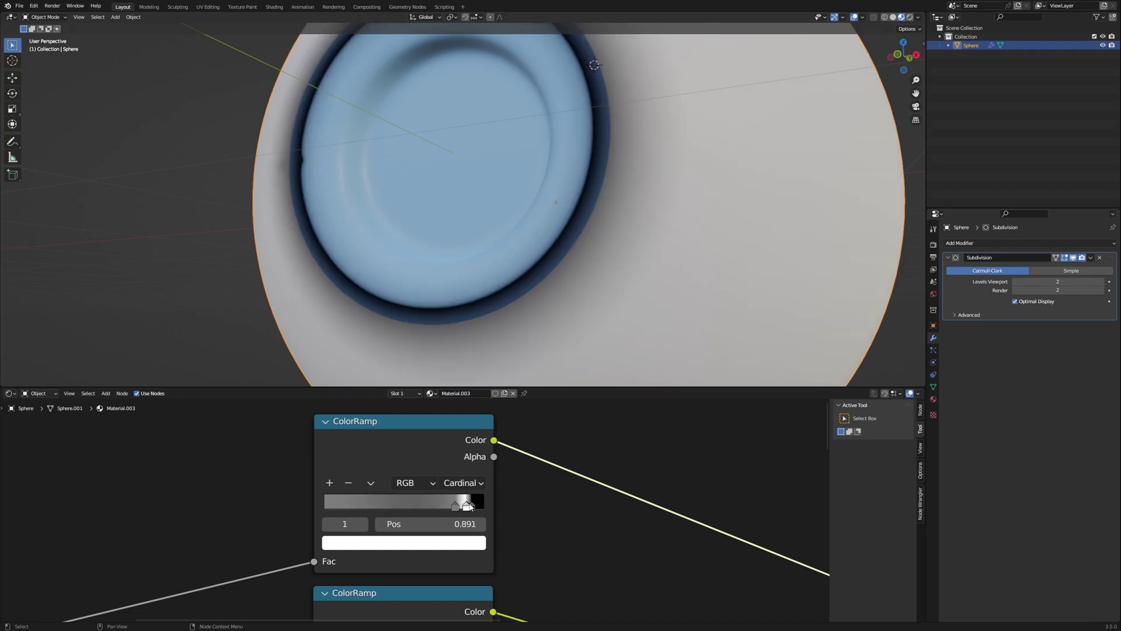
drag(471, 506, 471, 505)
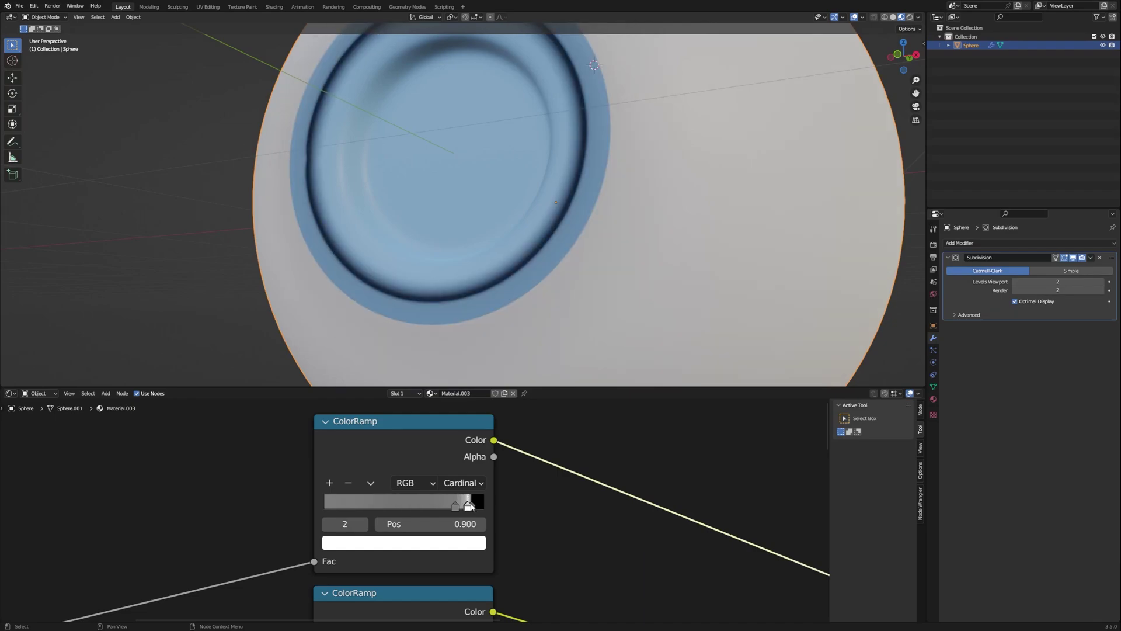
ctrl+click(471, 507)
mouse_move(471, 506)
mouse_down()
mouse_move(425, 509)
mouse_move(470, 510)
mouse_up()
click(466, 508)
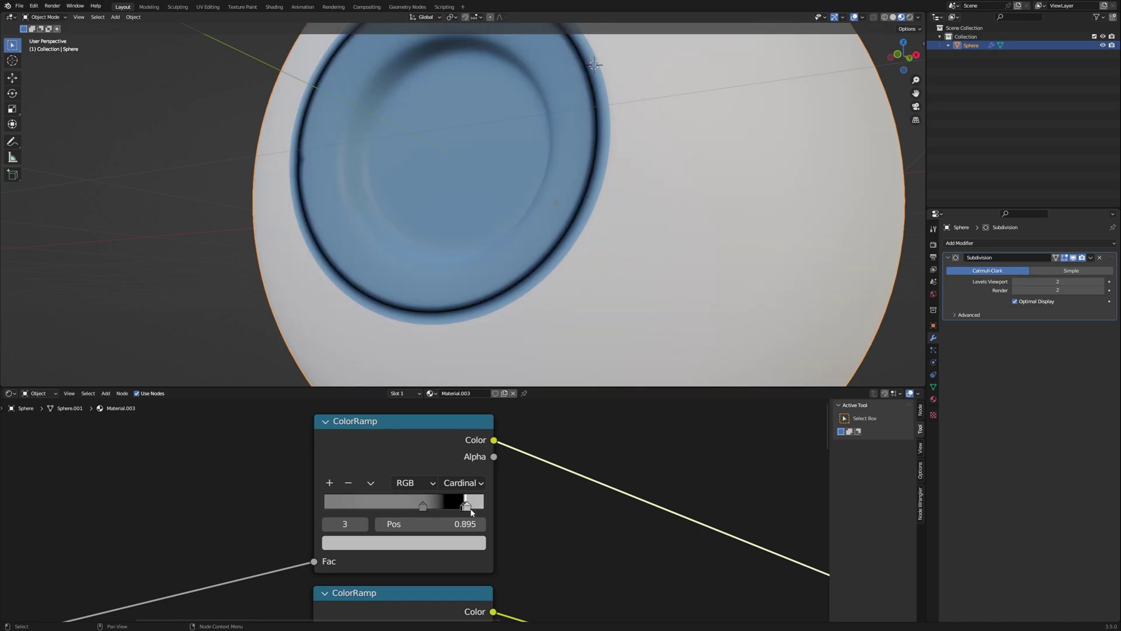
click(463, 509)
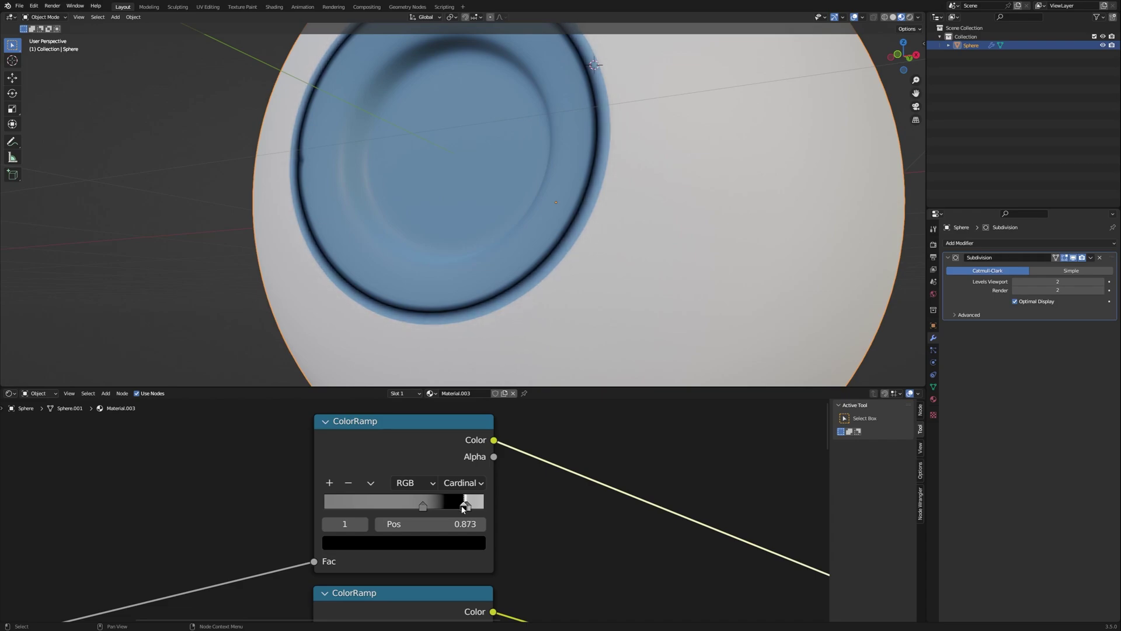
- Turn the upper ColorRamp's first grey stop black, move it close to the end stops, and place the white stop at 0.873
click(423, 506)
click(411, 543)
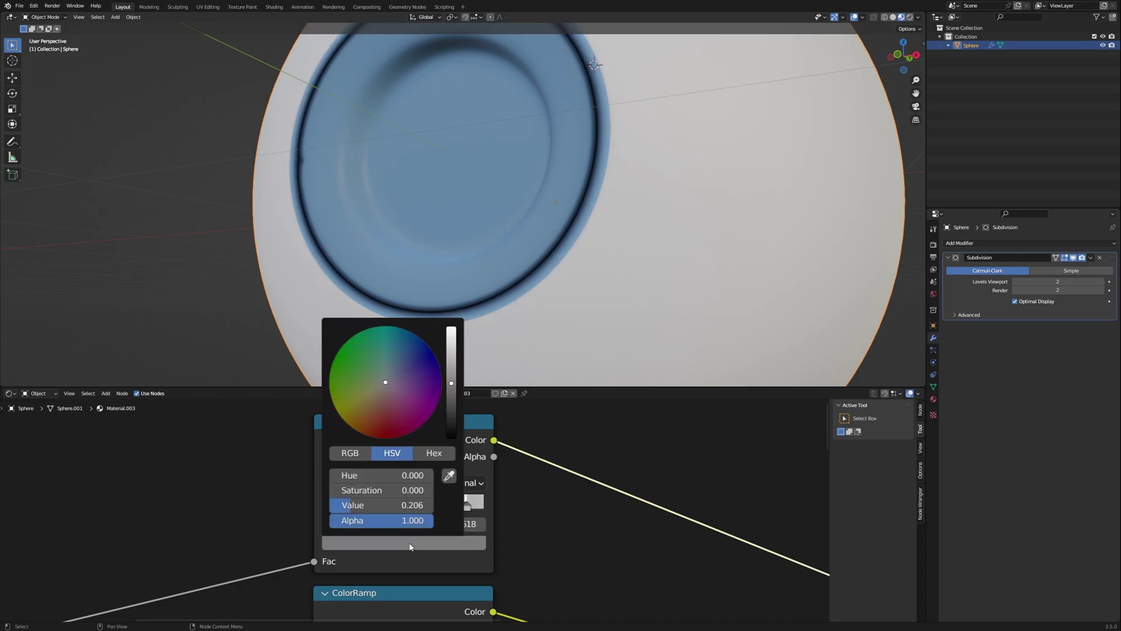
scroll(410, 544, down, 20)
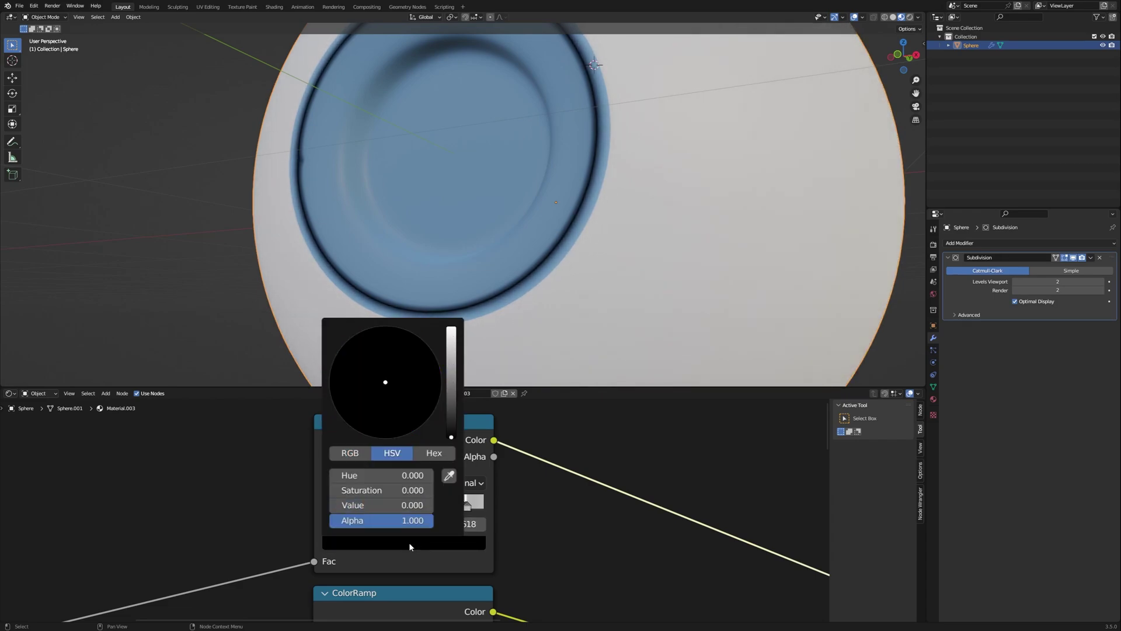
mouse_move(442, 508)
mouse_down()
mouse_move(476, 507)
mouse_move(456, 511)
mouse_move(466, 508)
mouse_up()
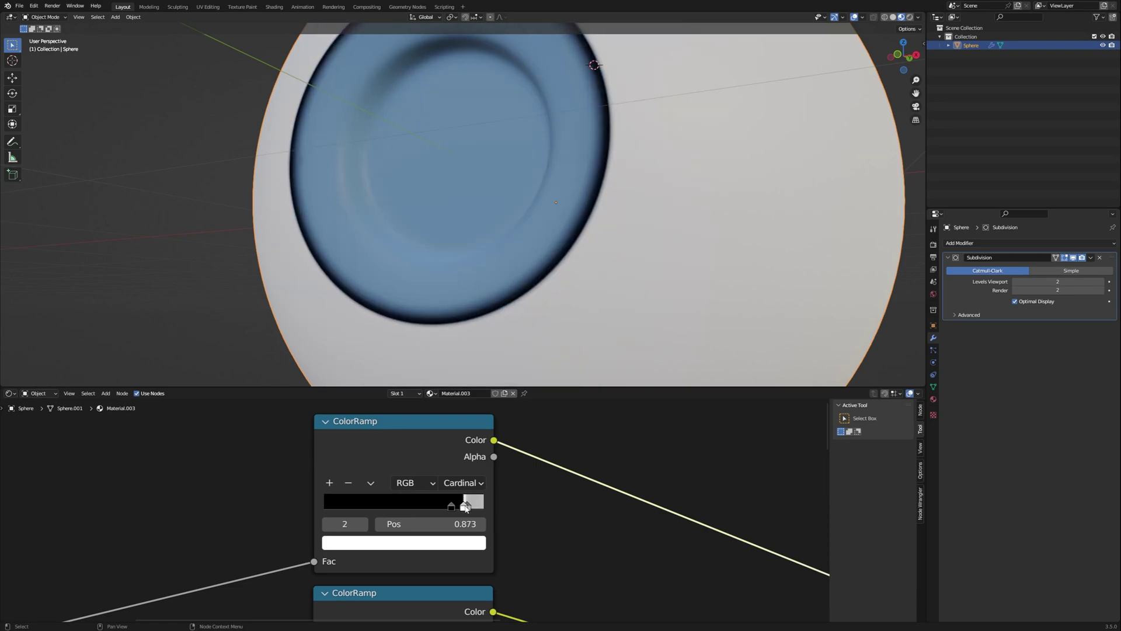
scroll(530, 229, down, 3)
mouse_move(531, 228)
middle_down()
mouse_move(554, 253)
mouse_move(538, 234)
middle_up()
scroll(538, 234, up, 1)
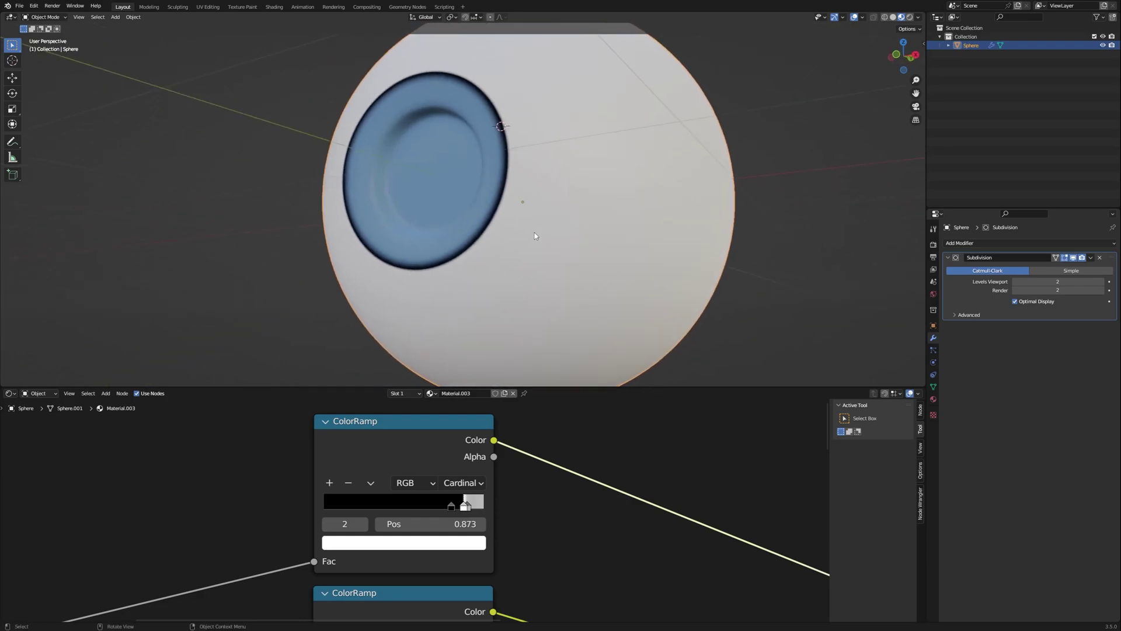
scroll(538, 233, up, 4)
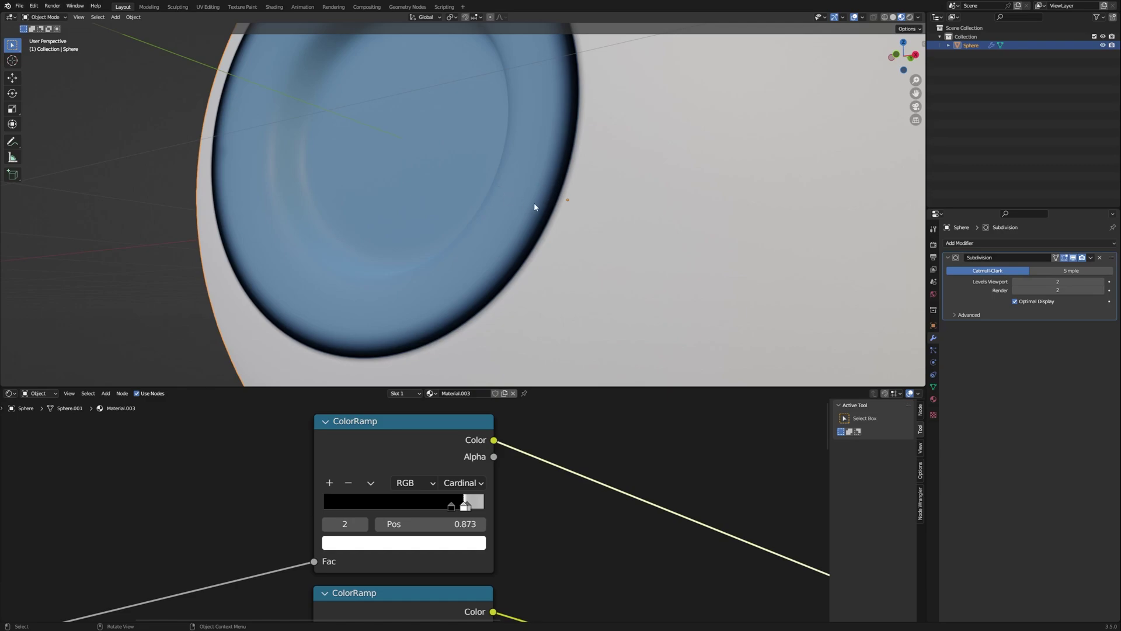
scroll(558, 202, down, 3)
mouse_move(523, 224)
middle_down()
mouse_move(544, 236)
mouse_move(528, 221)
mouse_move(535, 227)
middle_up()
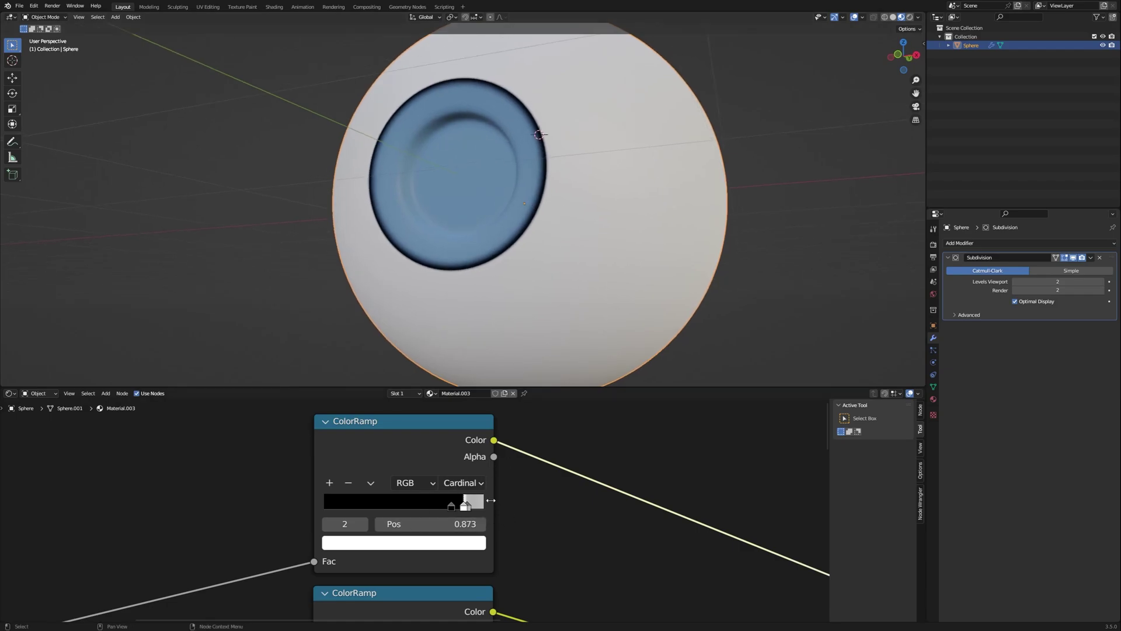
- Duplicate the upper ColorRamp node and place the copy above it
scroll(519, 521, down, 2)
scroll(497, 520, down, 4)
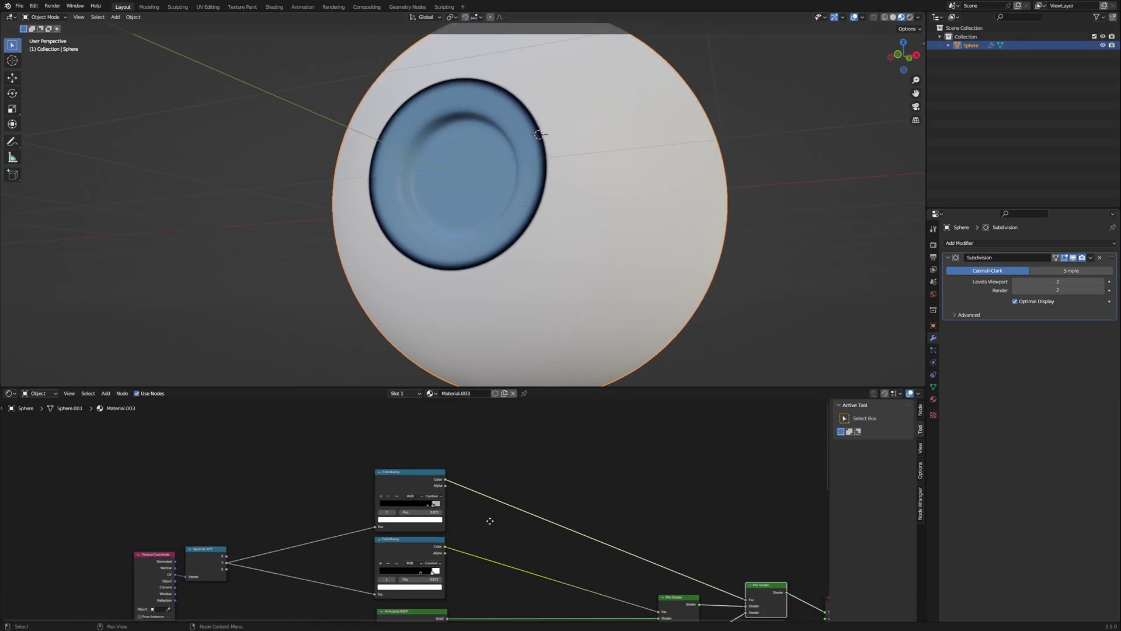
click(408, 478)
middle_drag(409, 478, 405, 492)
key(shift+d)
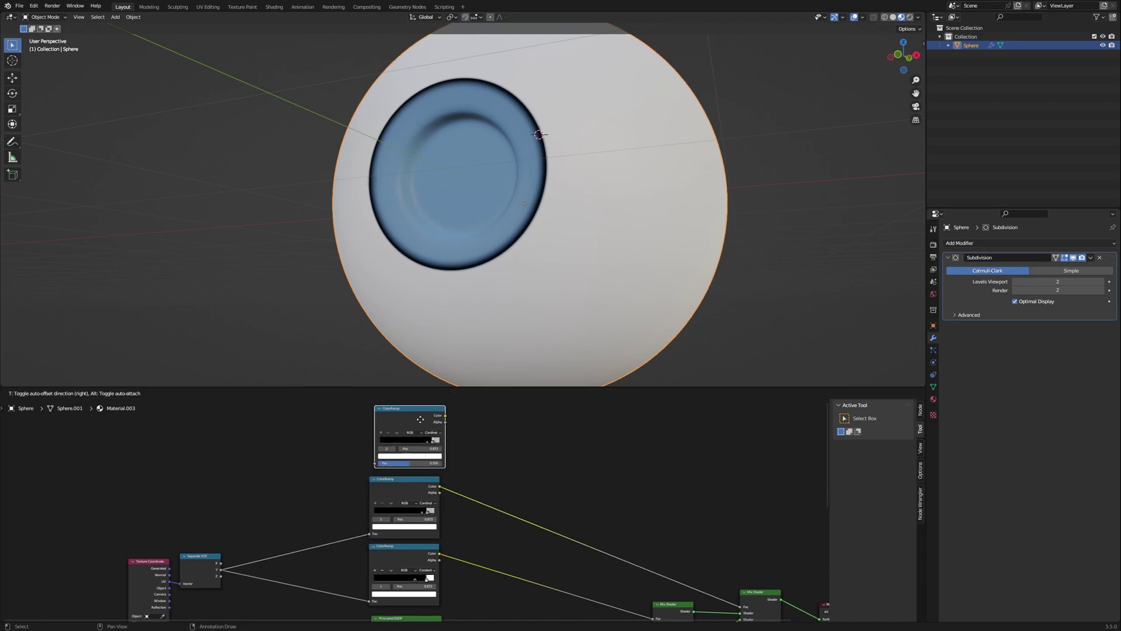
click(415, 422)
click(296, 466)
- Insert a duplicate of the last Mix Shader before the Material Output and link the black Emission to its second shader input
middle_drag(538, 535, 333, 423)
click(419, 548)
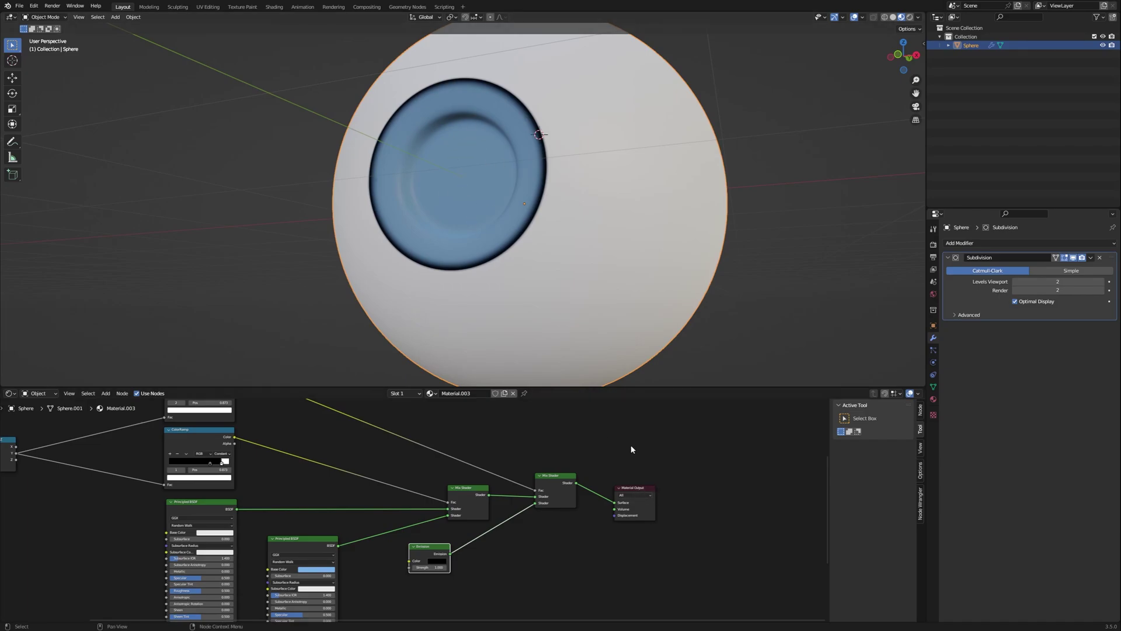
drag(639, 493, 750, 485)
click(562, 486)
key(shift+d)
click(629, 491)
drag(450, 553, 601, 507)
- Wire the new topmost ColorRamp between the Separate XYZ Y output and the new Mix Shader's factor, and save the file
middle_drag(505, 429, 534, 500)
scroll(360, 452, down, 1)
drag(82, 553, 217, 458)
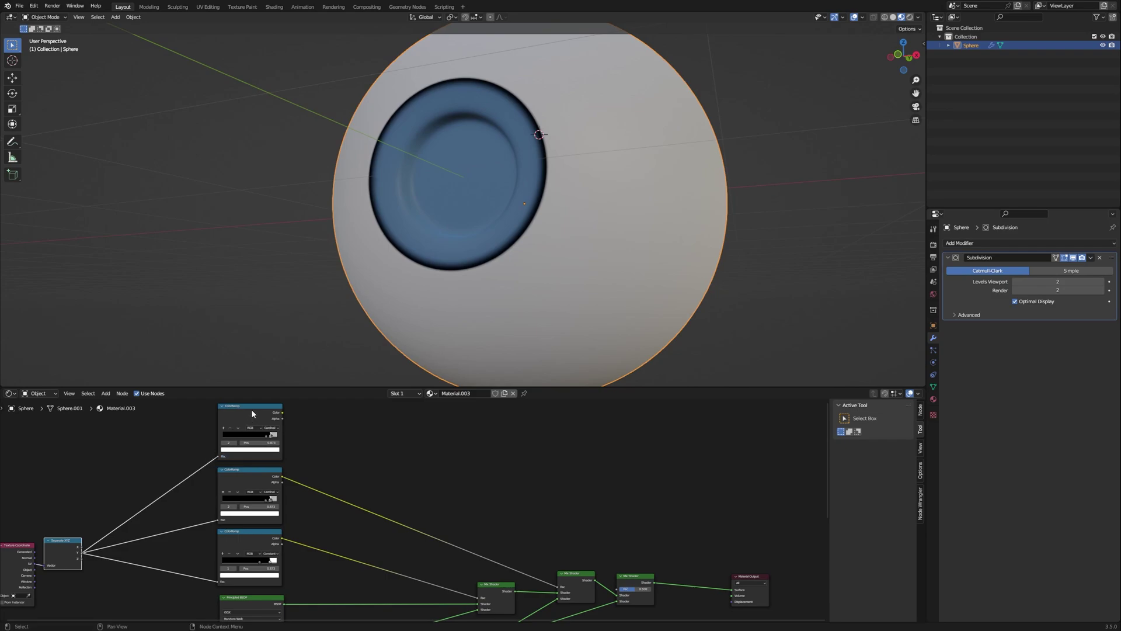
drag(252, 411, 619, 589)
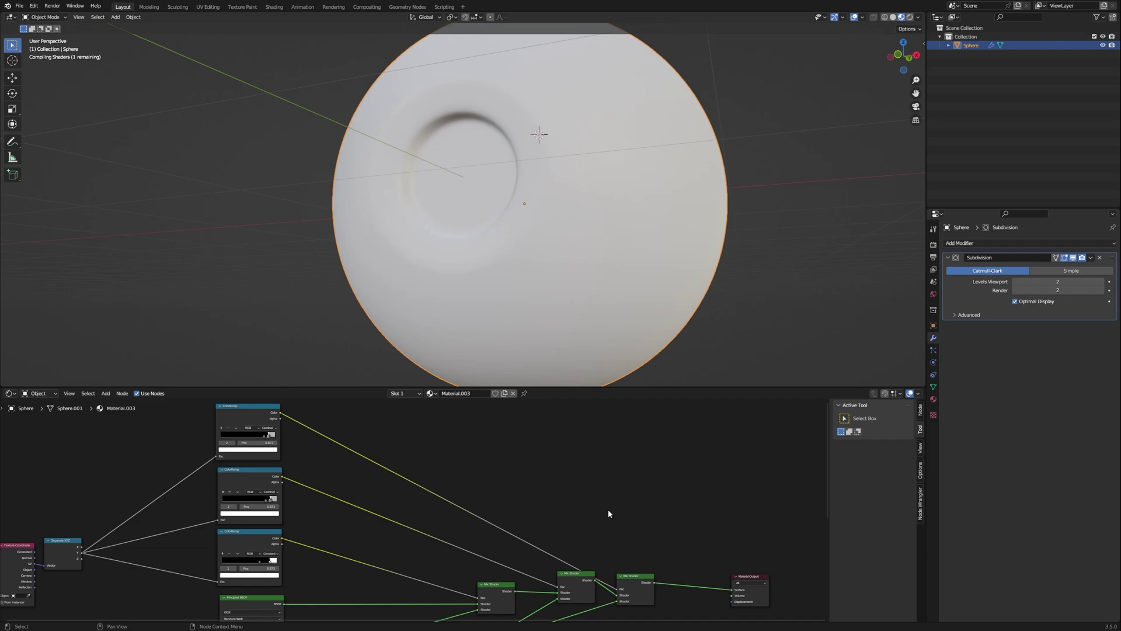
key(ctrl+s)
- Remove two stops from the topmost ColorRamp
scroll(450, 492, up, 4)
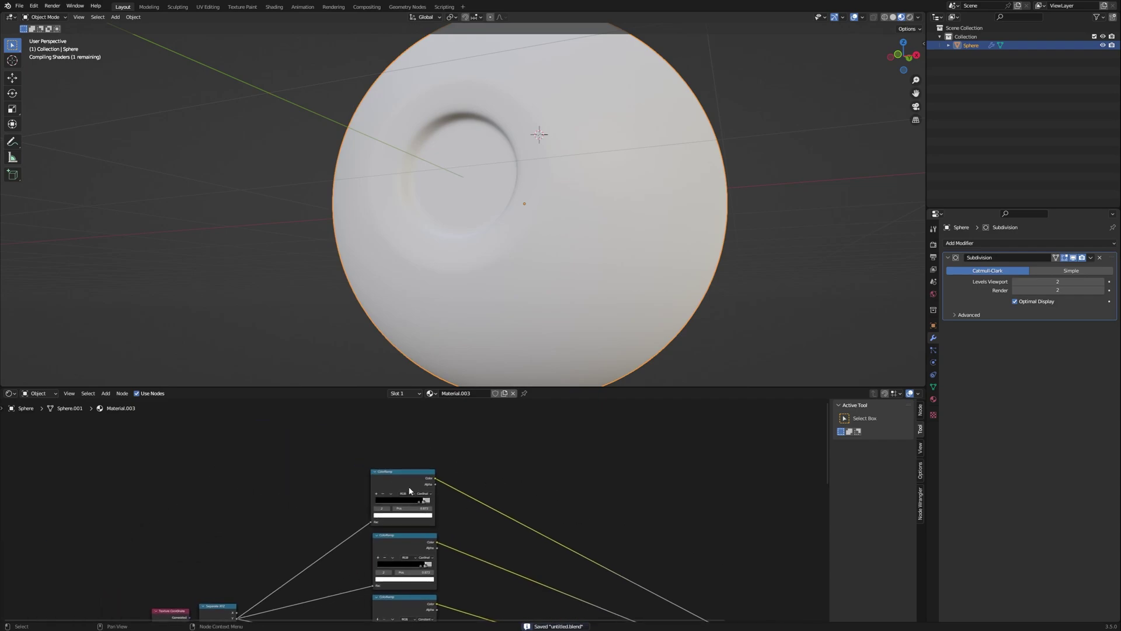
scroll(450, 491, up, 2)
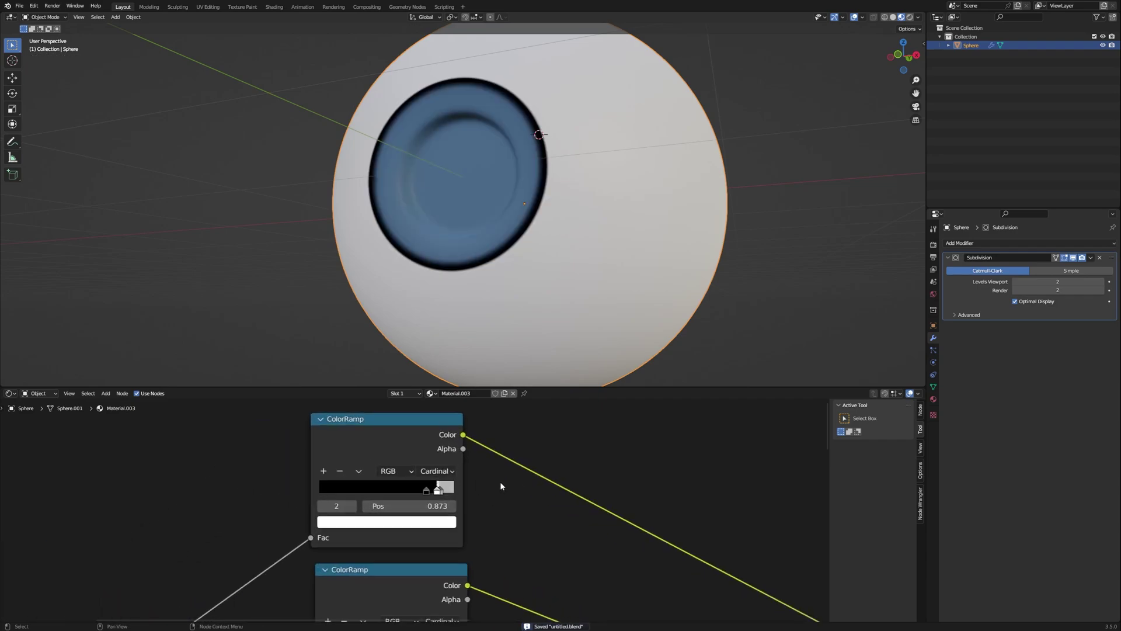
click(349, 478)
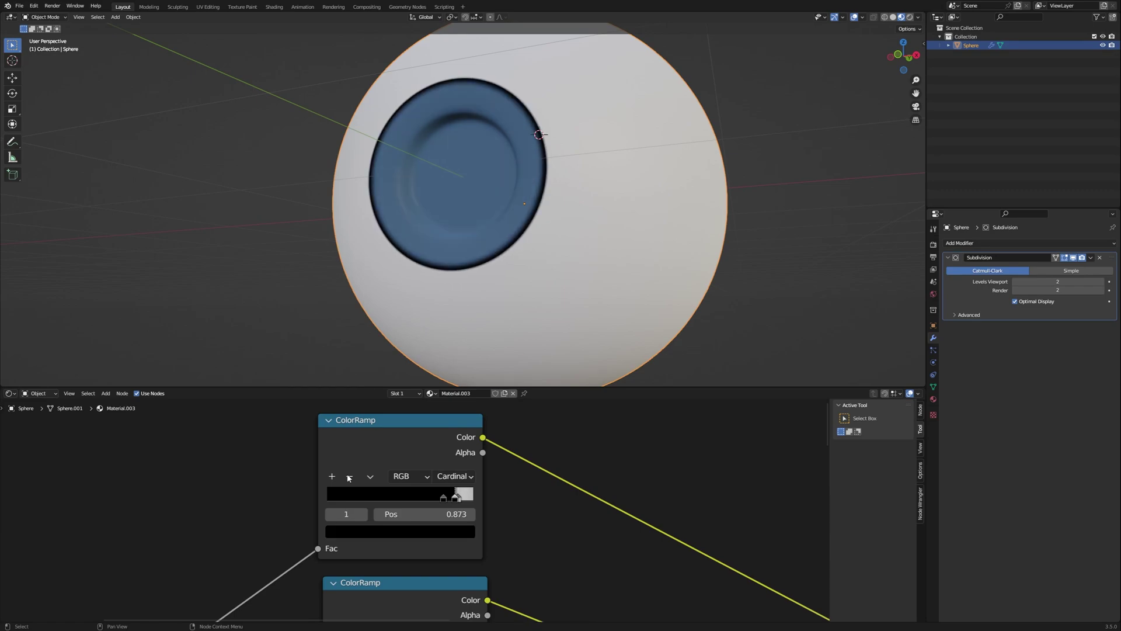
click(349, 478)
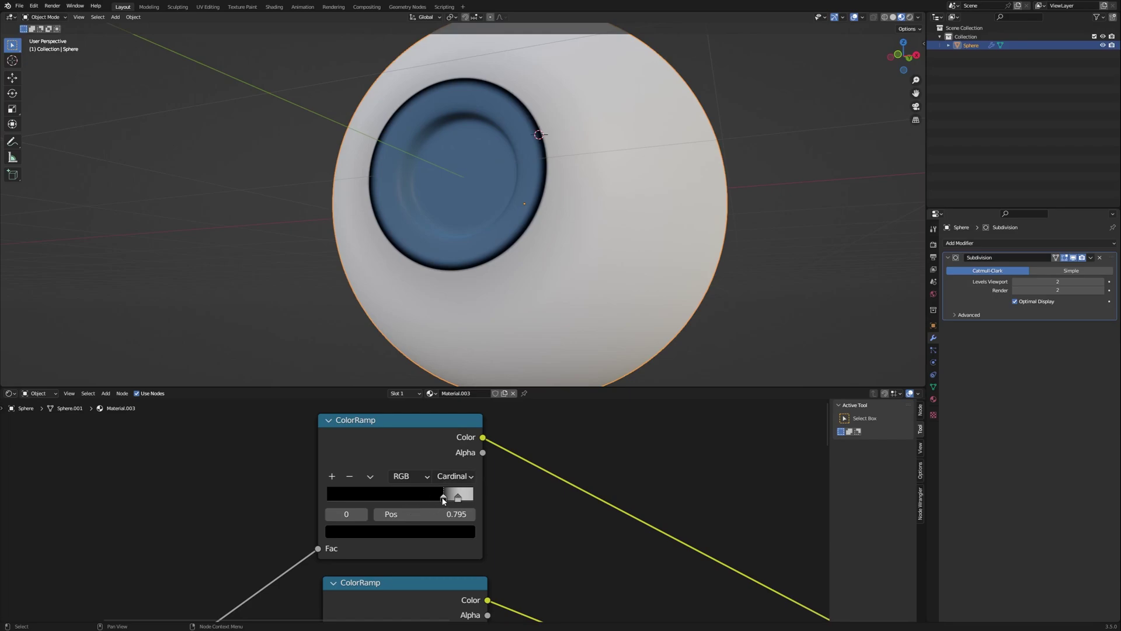
- Make the topmost ColorRamp's light stop white at 0.936 and move its black stop to 0.891 to form the pupil
mouse_move(443, 500)
mouse_down()
mouse_move(425, 500)
mouse_move(475, 501)
mouse_up()
click(451, 532)
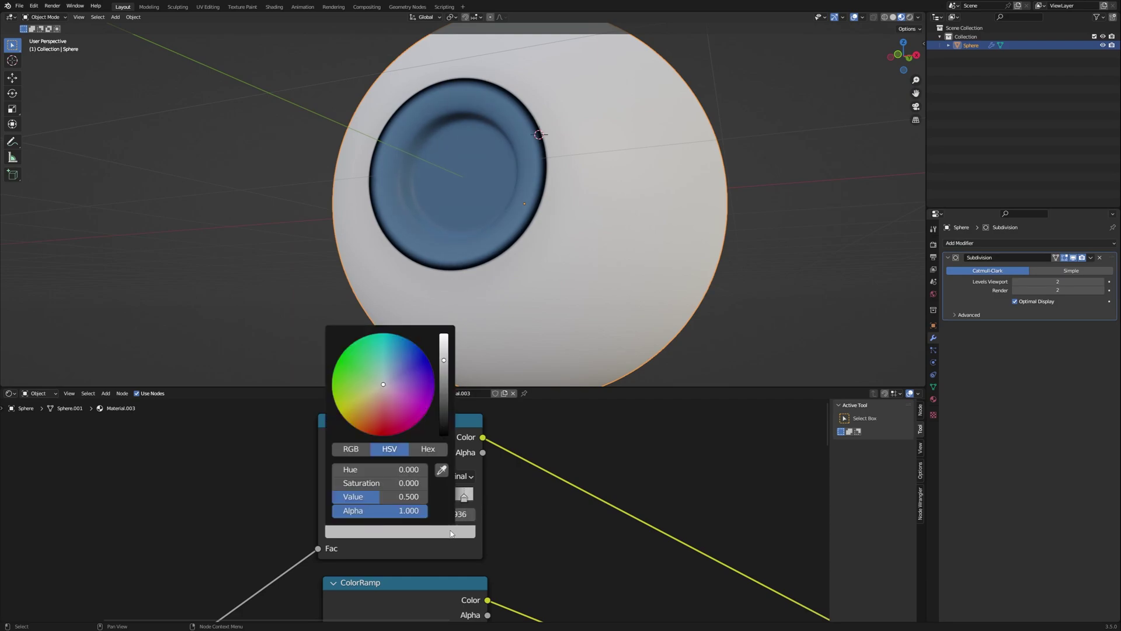
drag(464, 500, 458, 500)
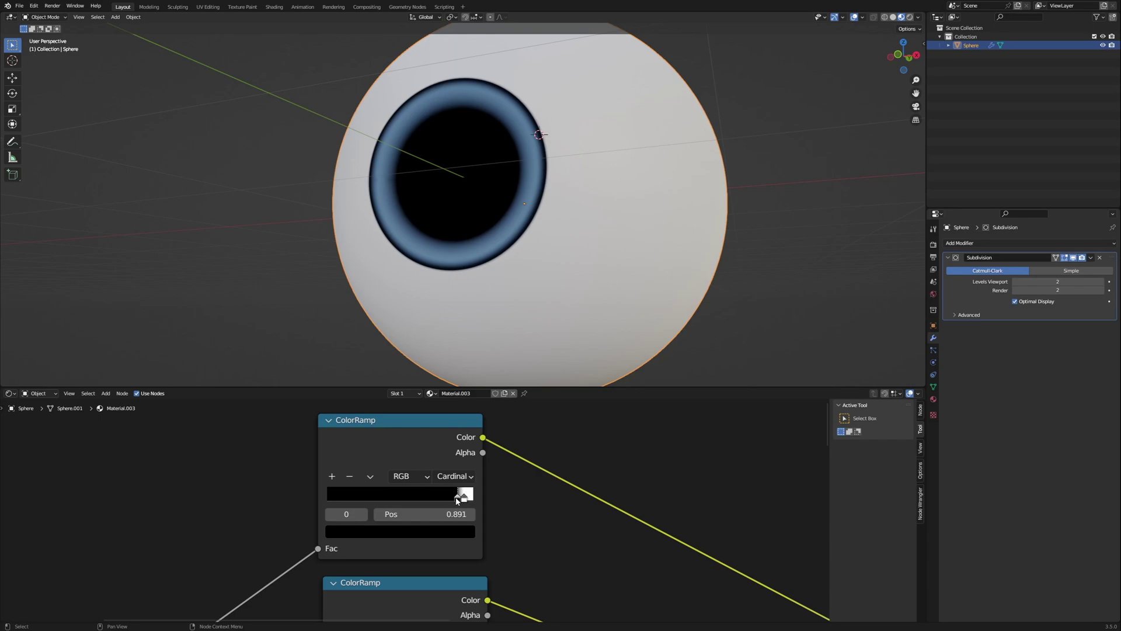
- Switch the viewport to Solid shading and snap the 3D cursor to the selected eyeball
scroll(495, 247, down, 3)
middle_drag(476, 167, 476, 190)
middle_drag(476, 189, 465, 216)
ctrl+middle_drag(472, 275, 494, 231)
middle_drag(494, 240, 504, 169)
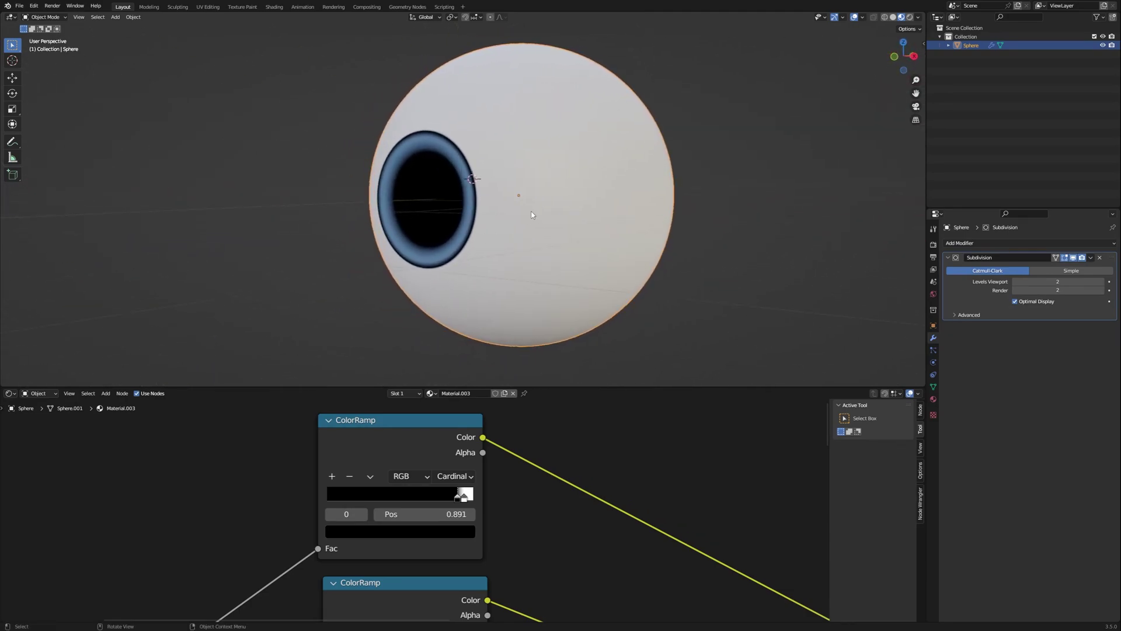
key(z)
click(537, 191)
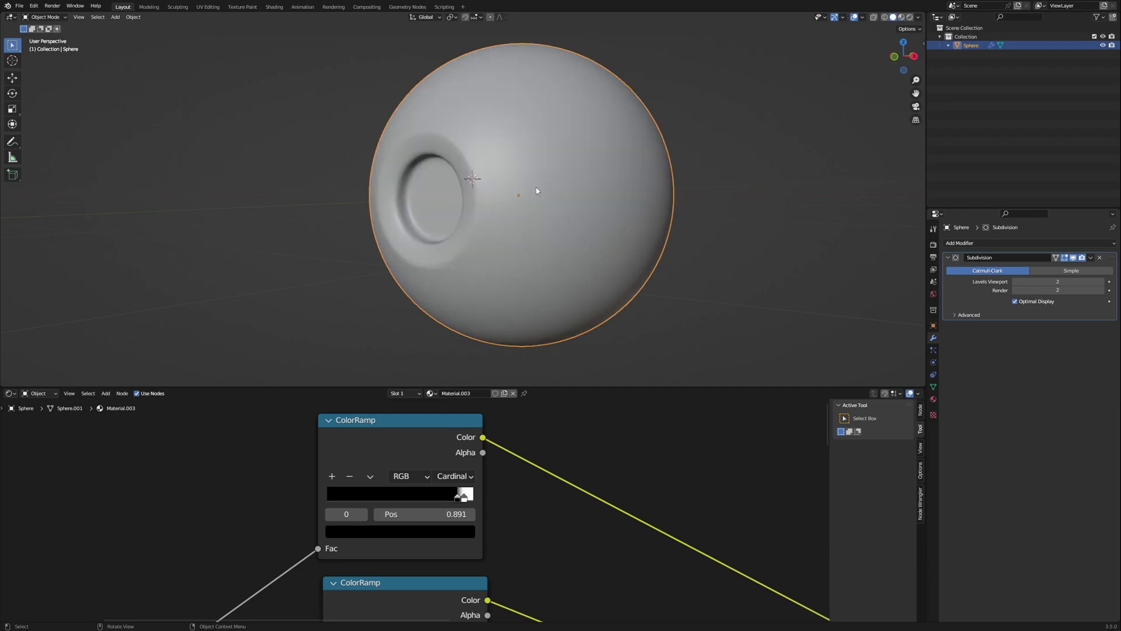
key(shift+s)
click(527, 170)
- Add a UV sphere at the 3D cursor and scale it up to about 1.02 so it encloses the eyeball
key(shift+a)
mouse_move(529, 165)
click(576, 196)
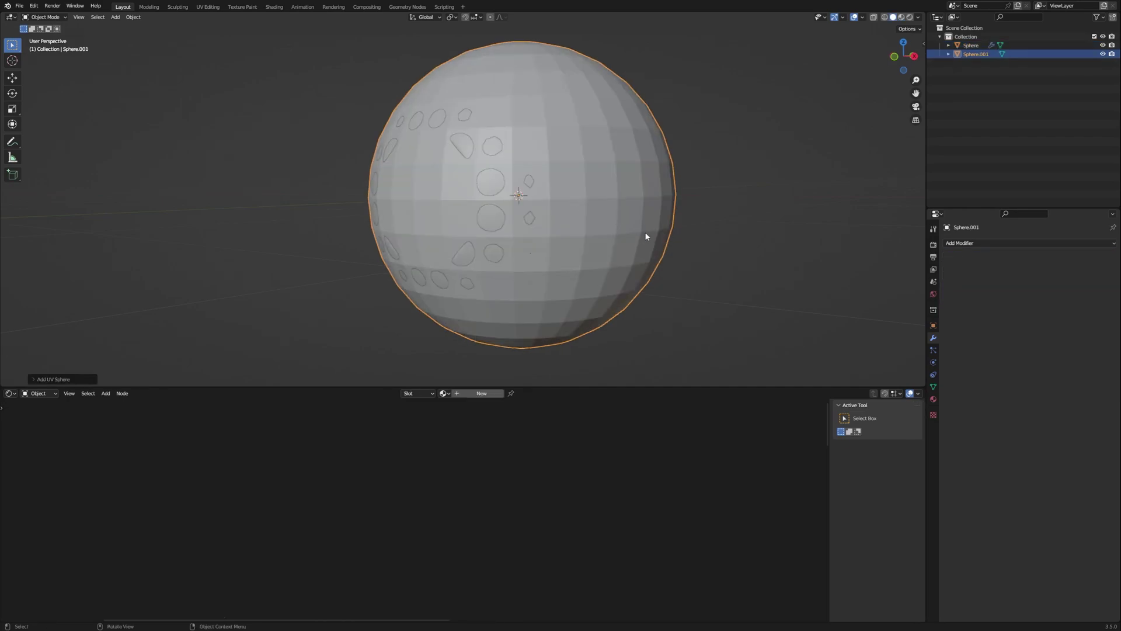
key(s)
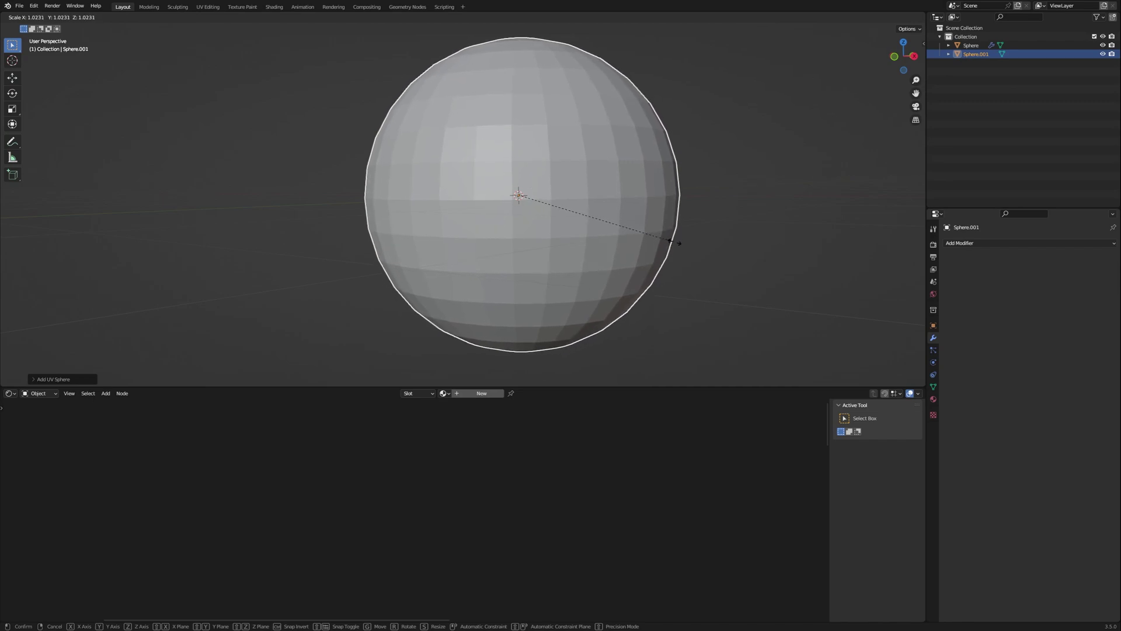
click(676, 243)
- Shade the outer sphere smooth and give it a level 2 Subdivision modifier, saving the file
right_click(606, 200)
click(606, 200)
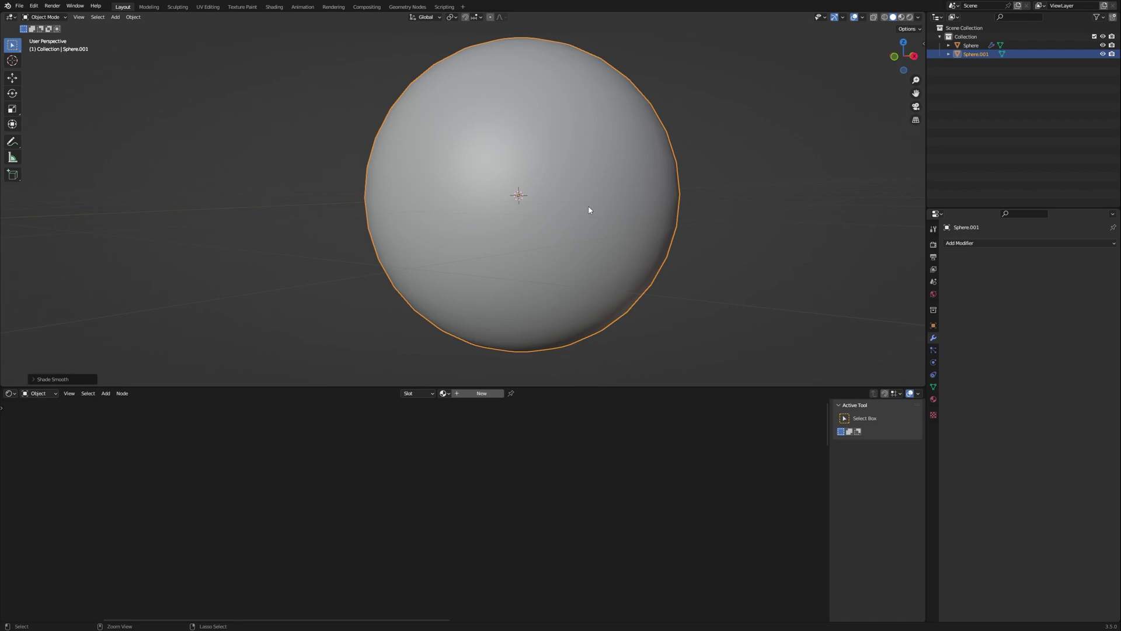
key(ctrl+s)
key(ctrl+2)
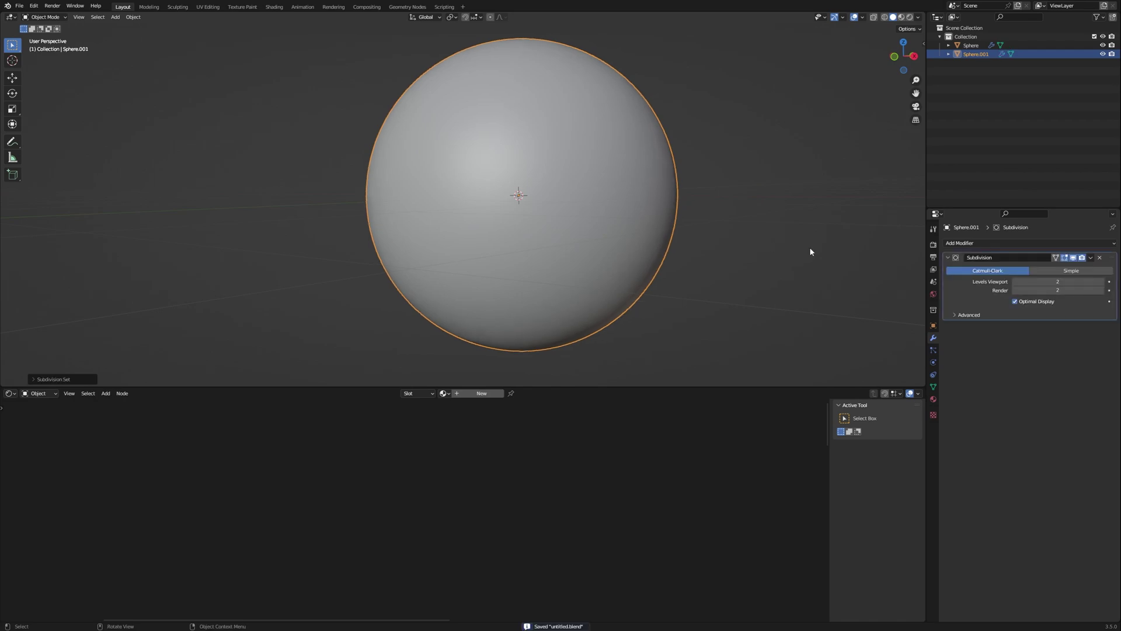
- Create a new material for the outer sphere
click(474, 393)
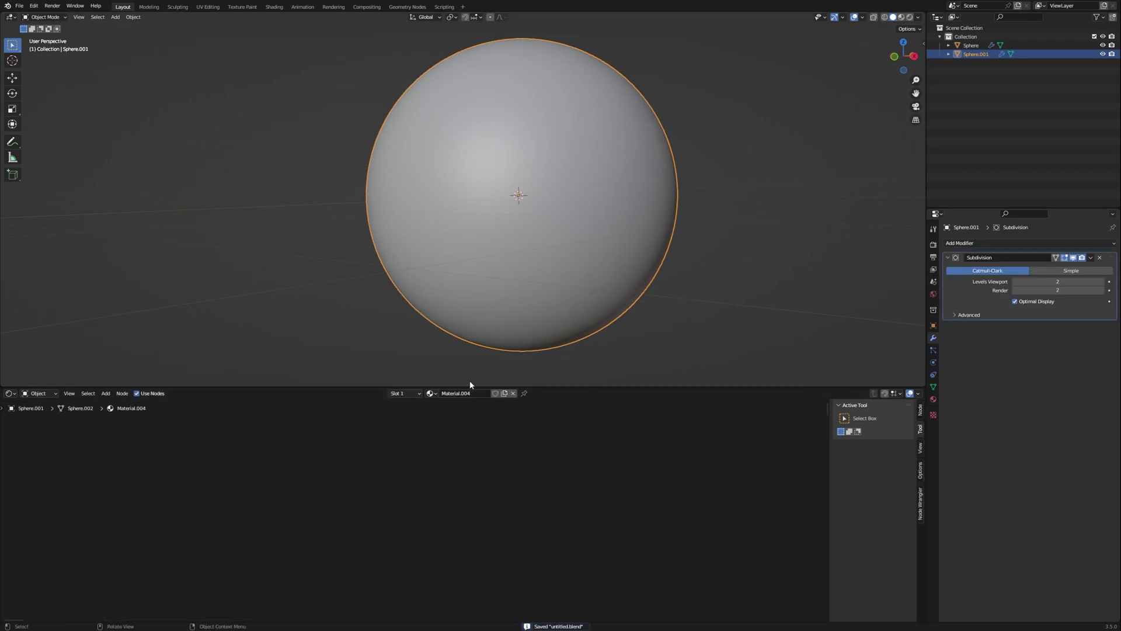
middle_drag(436, 466, 458, 524)
key(Home)
scroll(456, 484, up, 2)
scroll(482, 490, up, 1)
scroll(458, 523, up, 3)
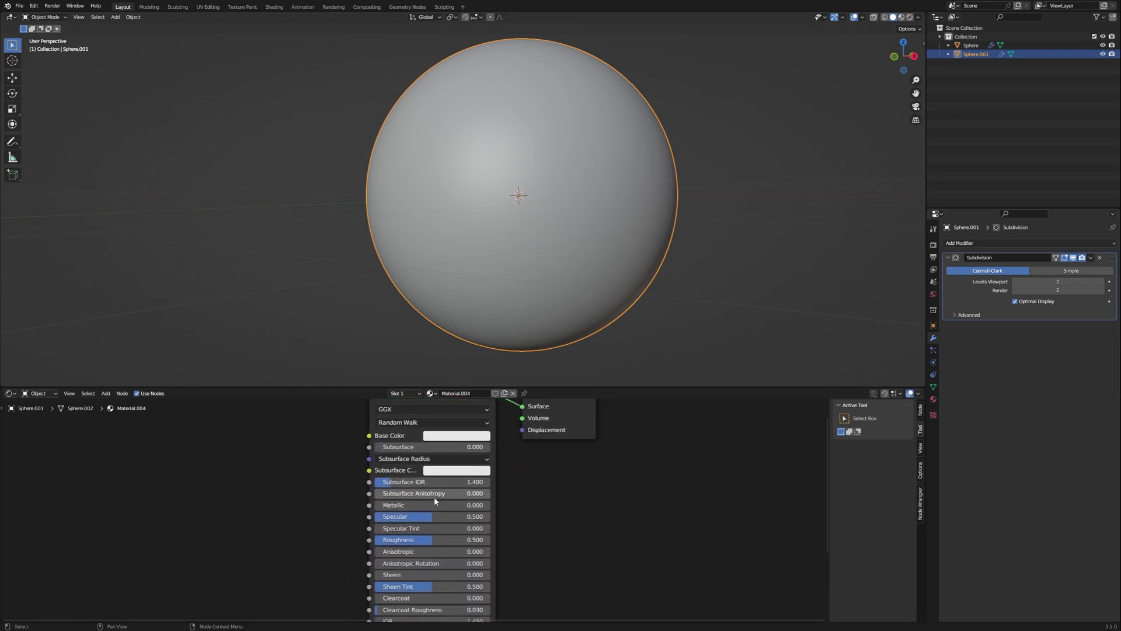
- Raise the Metallic value and lower the Roughness of the outer sphere's Principled BSDF
drag(403, 506, 518, 507)
middle_drag(437, 542, 438, 465)
drag(440, 475, 362, 475)
- Set the Alpha of the outer sphere's material to 0.1
middle_drag(436, 558, 441, 404)
click(425, 510)
text(0.1)
key(Return)
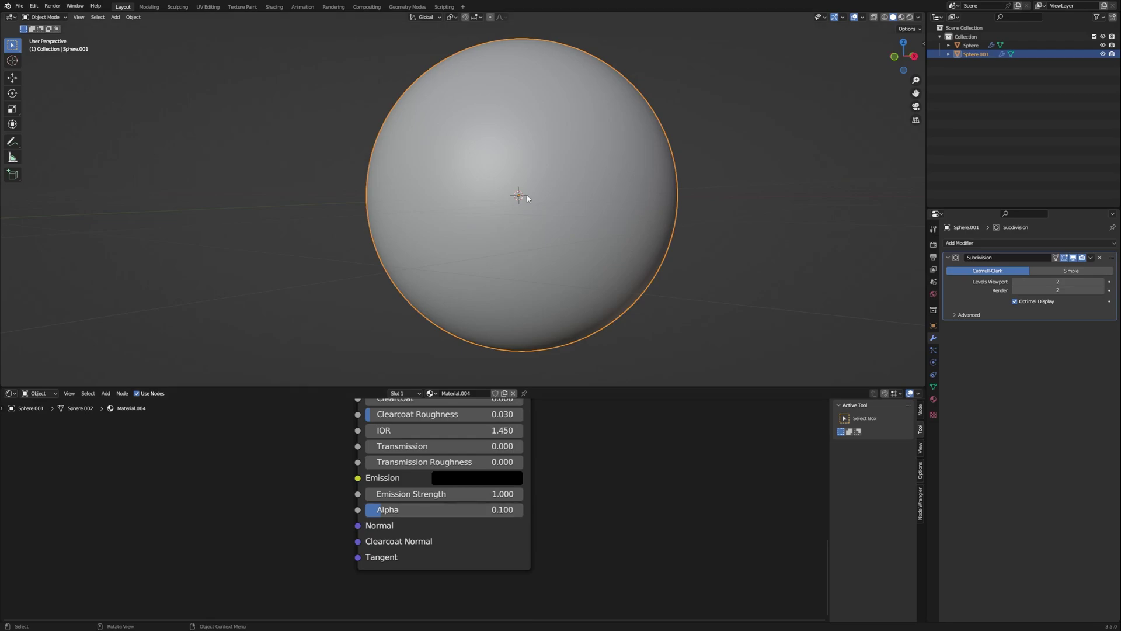
- Save the file and switch the scene's render engine to Cycles
key(ctrl+s)
click(933, 245)
click(1039, 244)
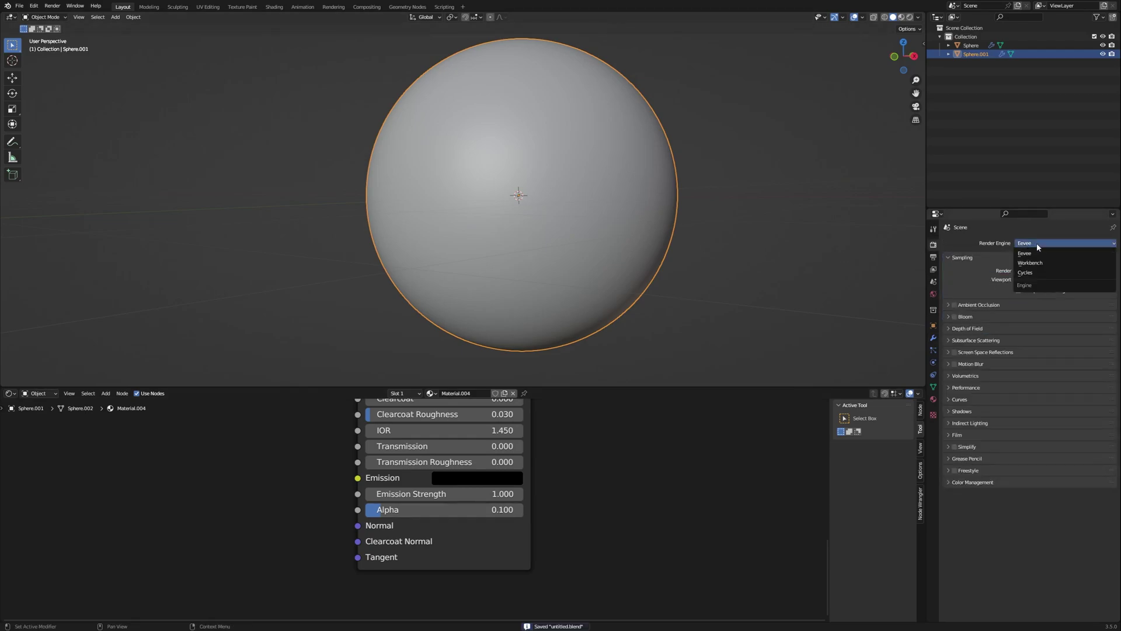
click(1028, 273)
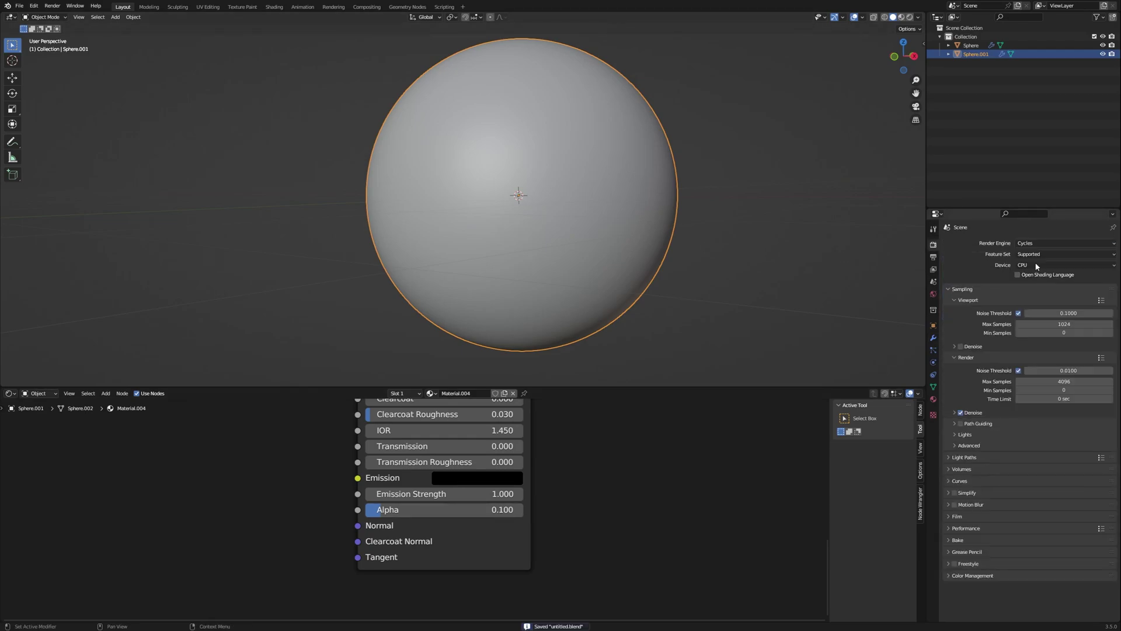
- Use an Environment Texture as the colour of the world background
click(933, 293)
click(1017, 298)
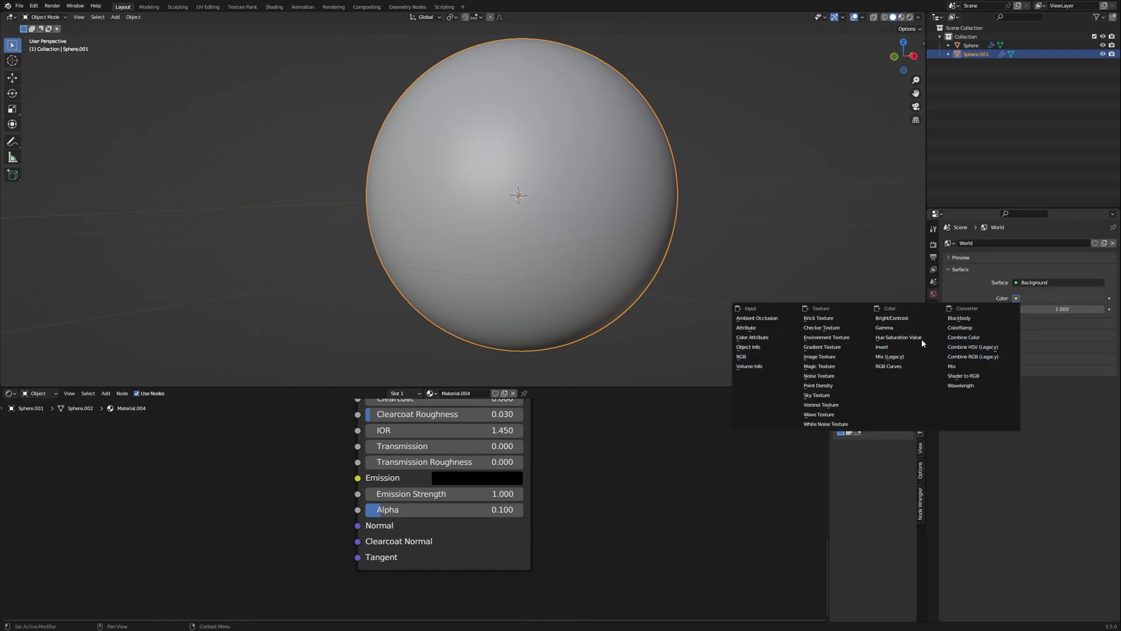
click(826, 337)
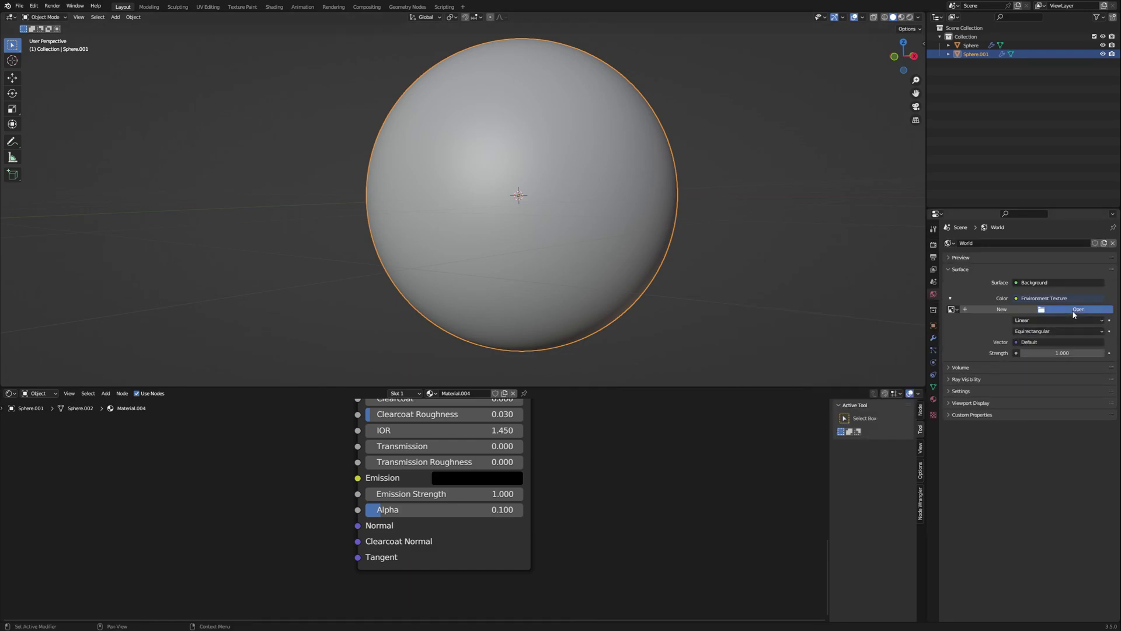
- Load blue_photo_studio_2k.exr from the Portfolio HDRI folder as the world's environment image and save the file
click(1078, 309)
click(386, 224)
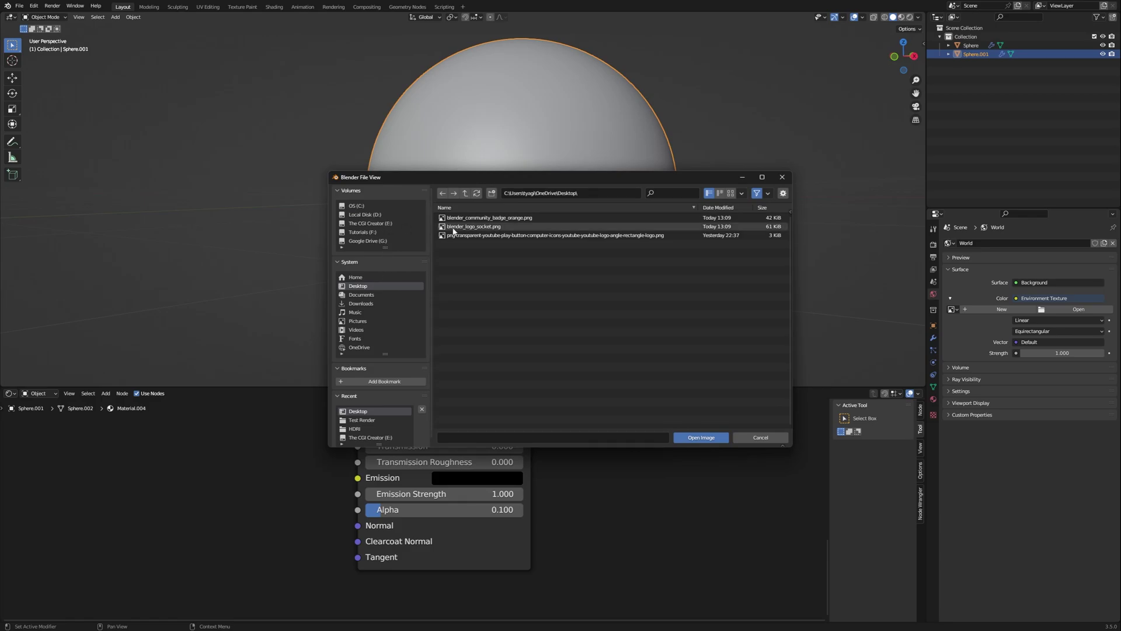
double_click(469, 261)
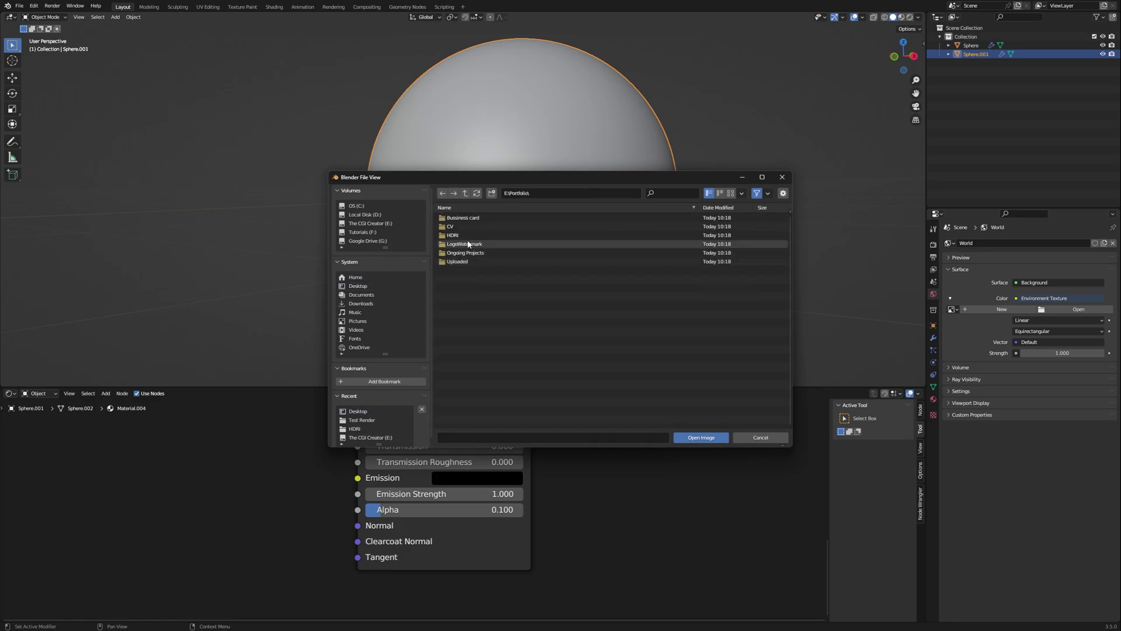
double_click(461, 235)
click(731, 193)
click(537, 238)
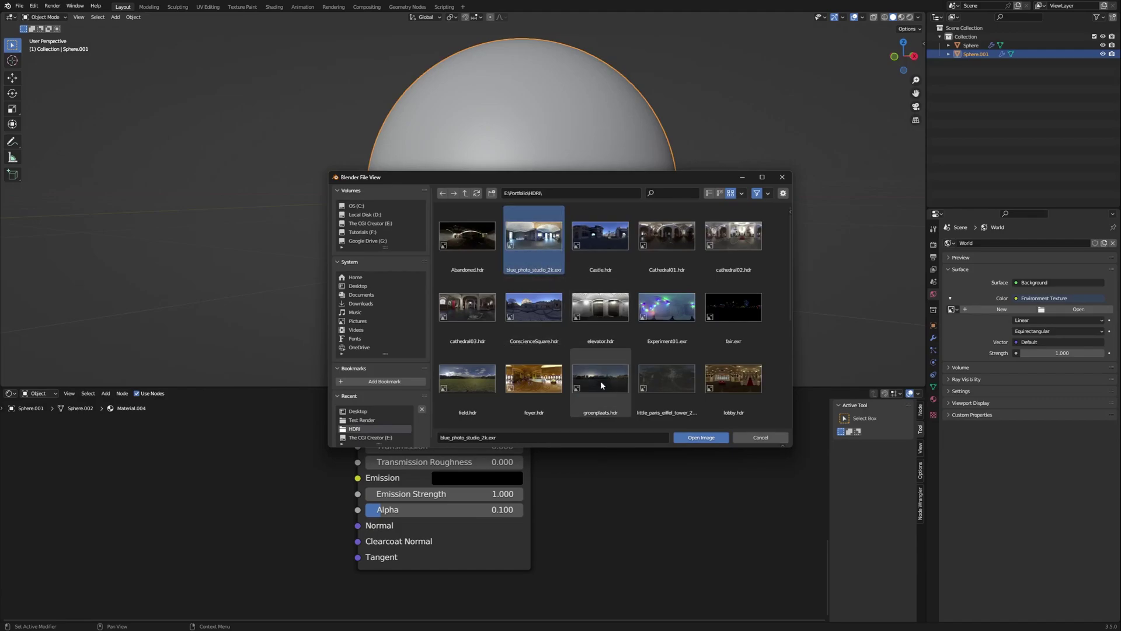
click(694, 440)
middle_drag(516, 187, 501, 205)
key(ctrl+s)
- Switch the viewport to rendered shading and make the render film transparent
key(z)
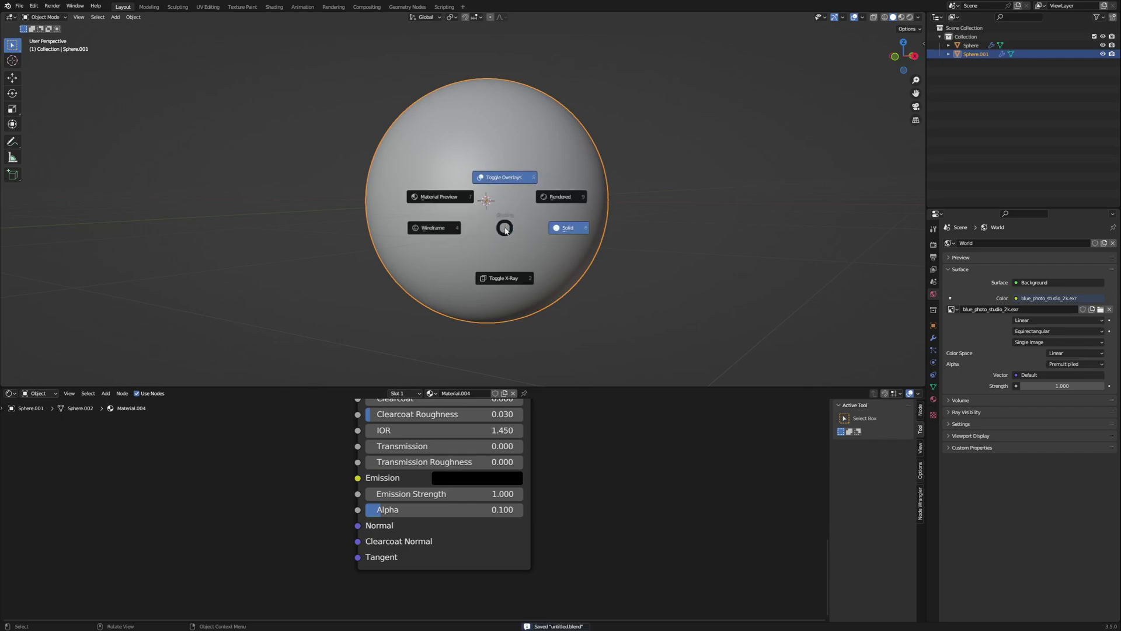
click(569, 190)
click(961, 580)
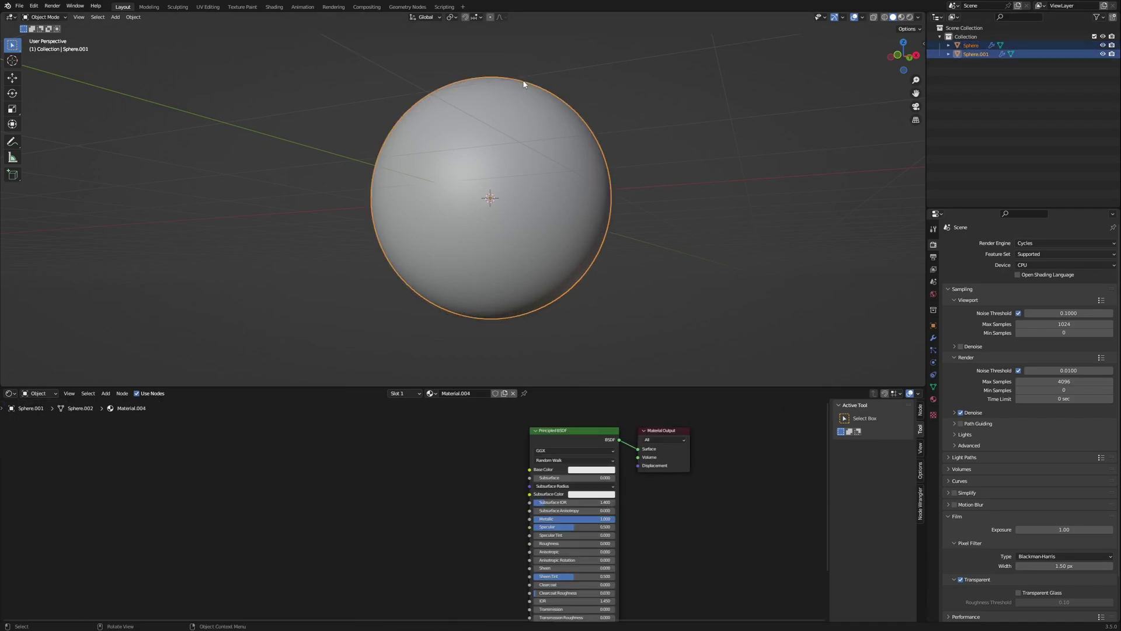
- Parent the inner eyeball sphere to the outer sphere using the Object option and try moving them together
key(ctrl+p)
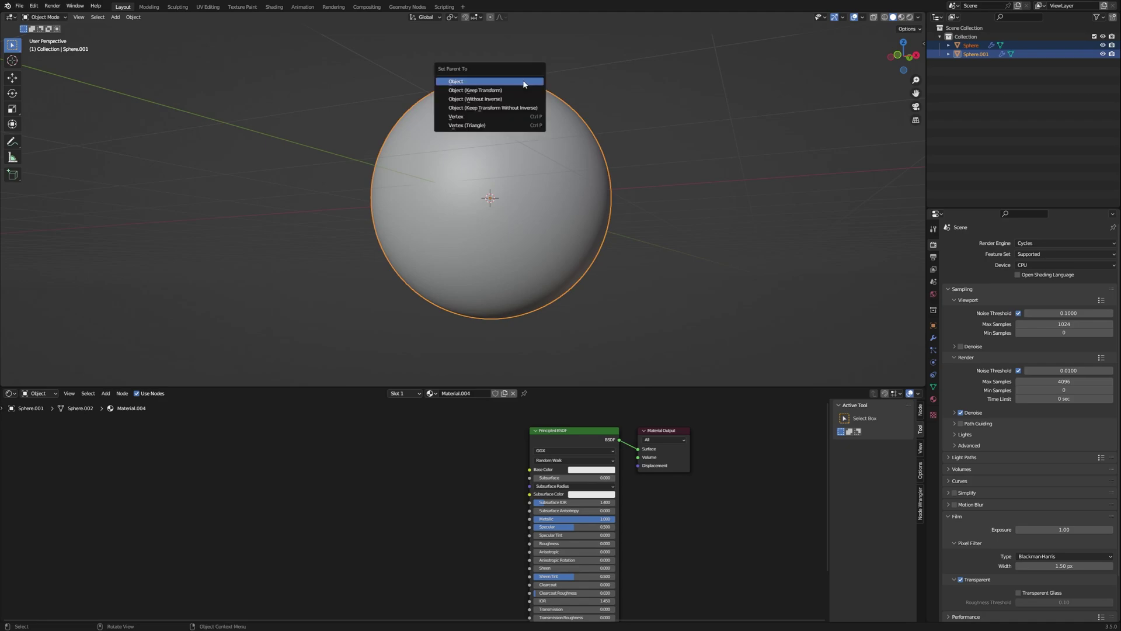
click(523, 87)
key(alt+a)
click(516, 116)
key(g)
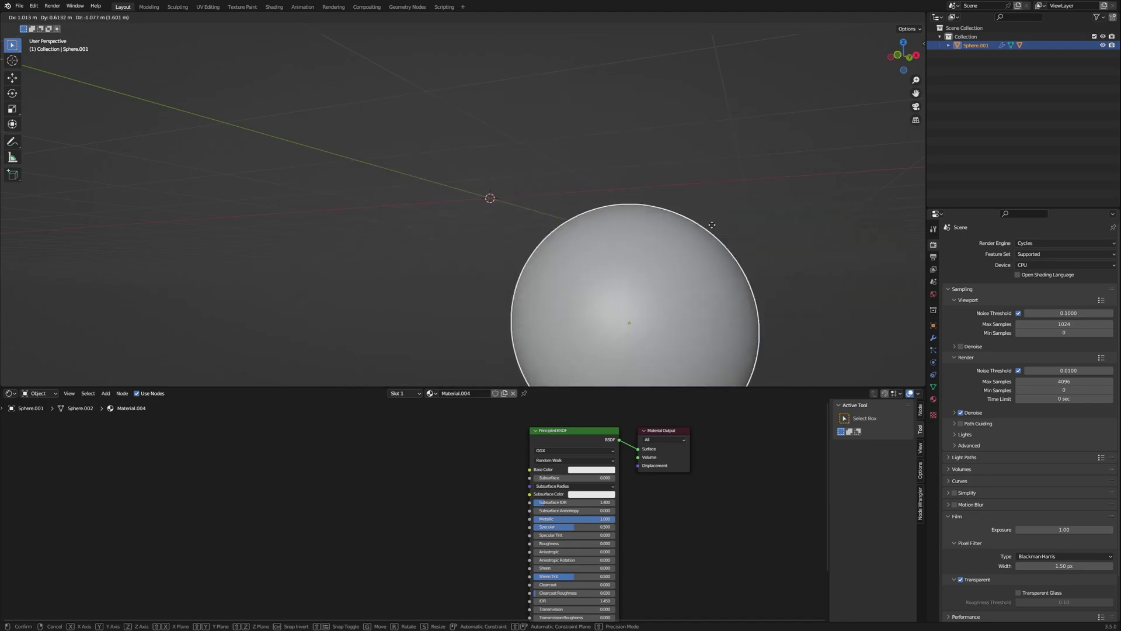
key(Escape)
- Examine the finished eyeball in rendered shading with nothing selected and the viewport overlays hidden
key(z)
click(706, 148)
key(alt+a)
alt+drag(515, 180, 537, 177)
key(alt+shift+z)
mouse_move(532, 122)
alt+mouse_down()
mouse_move(538, 148)
mouse_move(533, 139)
alt+mouse_up()
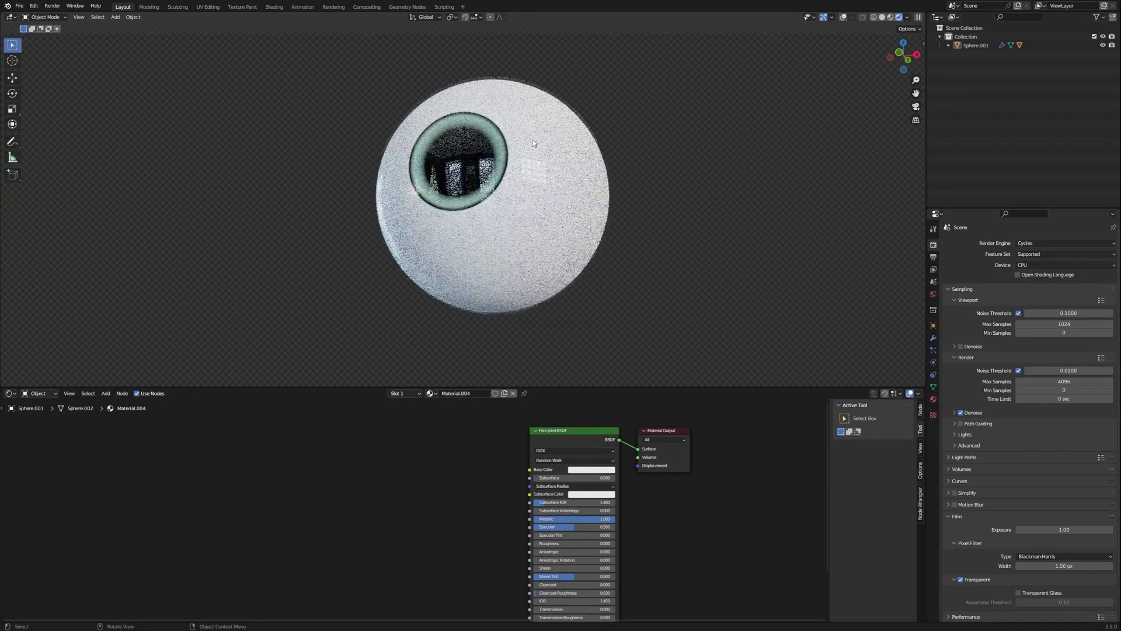